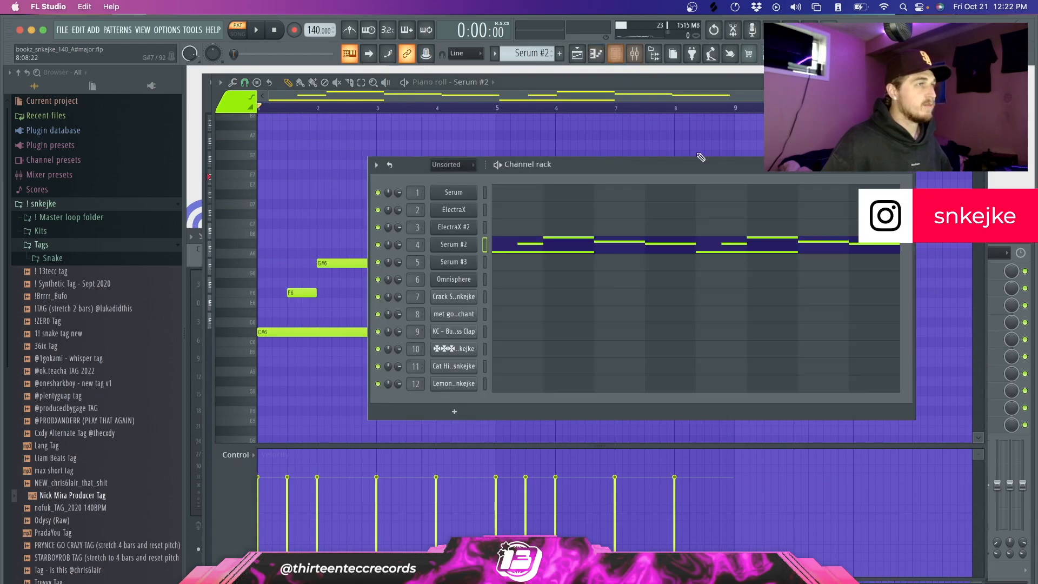
Step: Check which preset Serum #2 uses in its preset banks, and play its melody in the piano roll
click(453, 246)
click(580, 136)
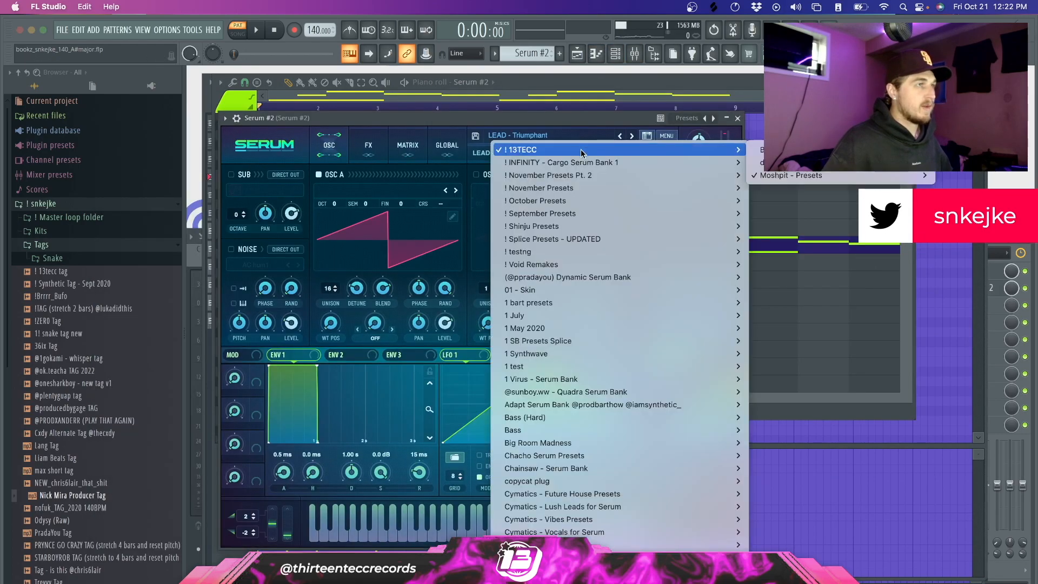
mouse_move(923, 176)
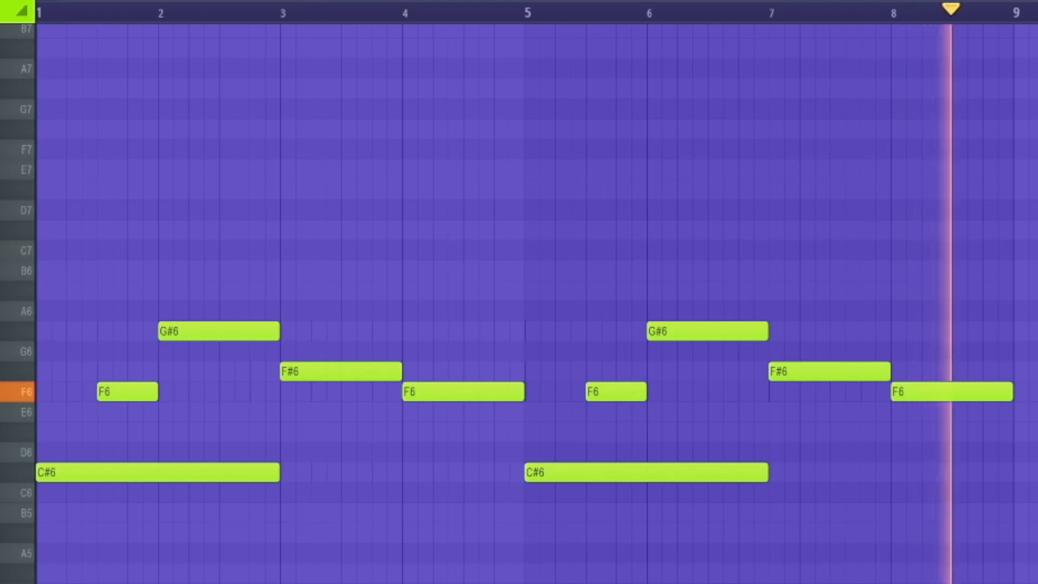
key(space)
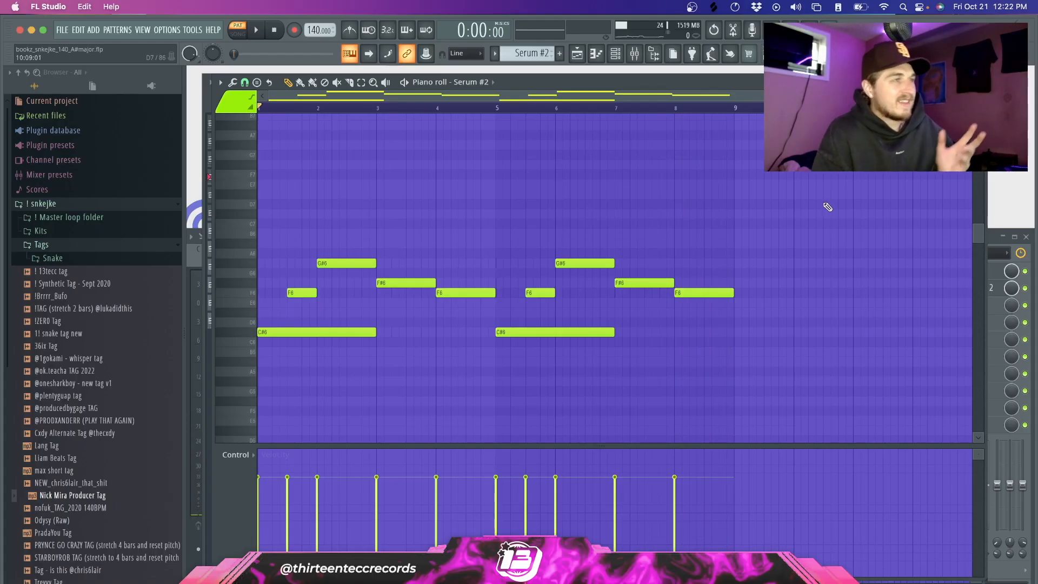
key(Escape)
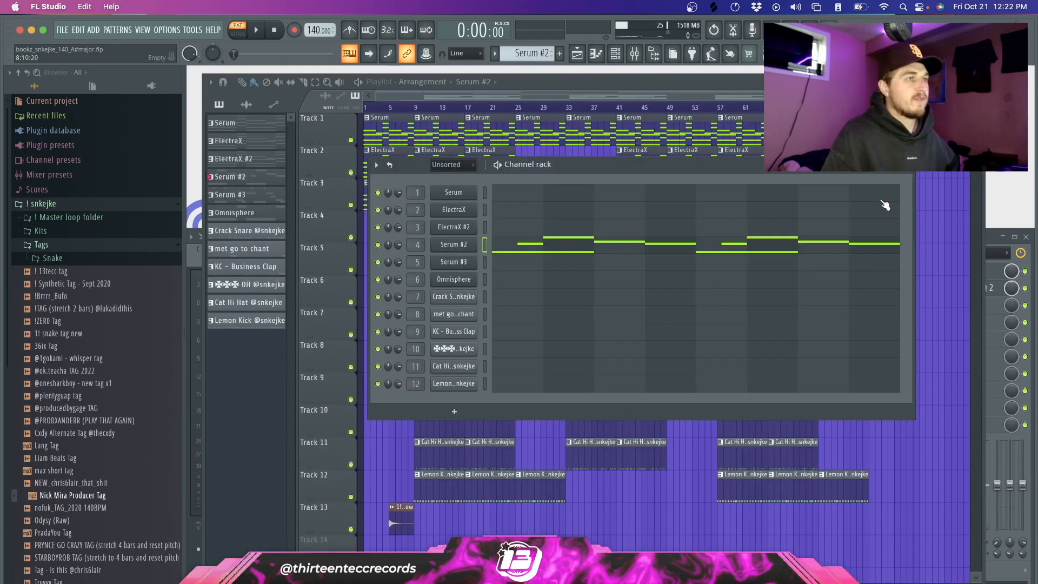
key(Escape)
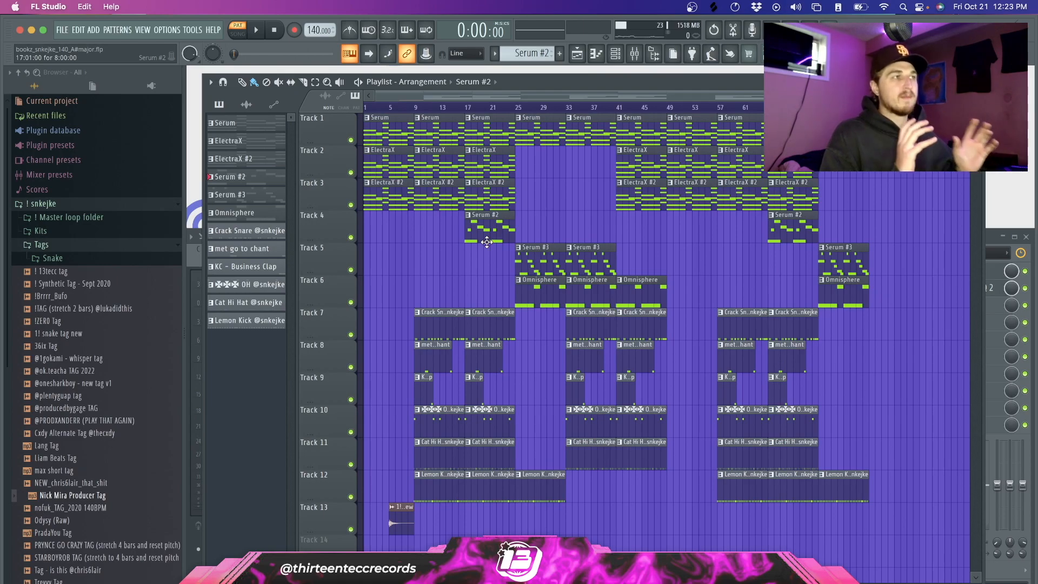
Step: Inspect the Portal effect with its preset list and the Fruity parametric EQ 2 on Serum #2's mixer track
key(F9)
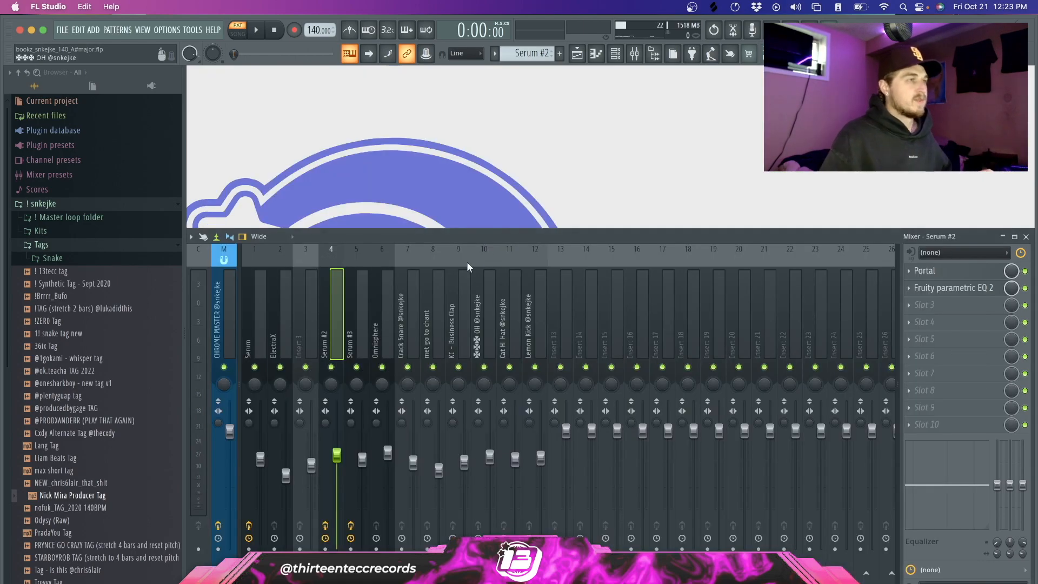
click(926, 271)
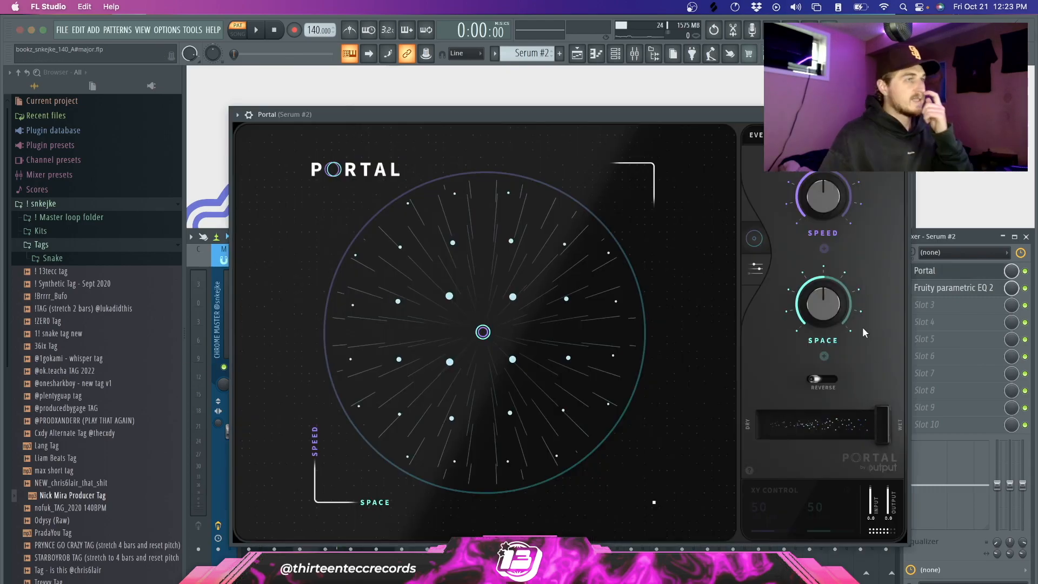
click(800, 135)
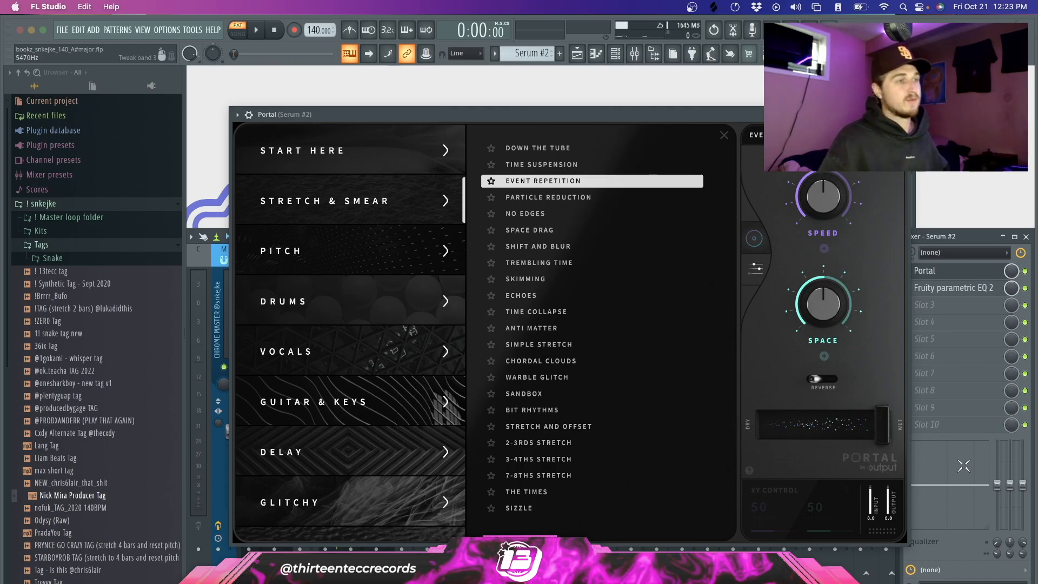
click(952, 288)
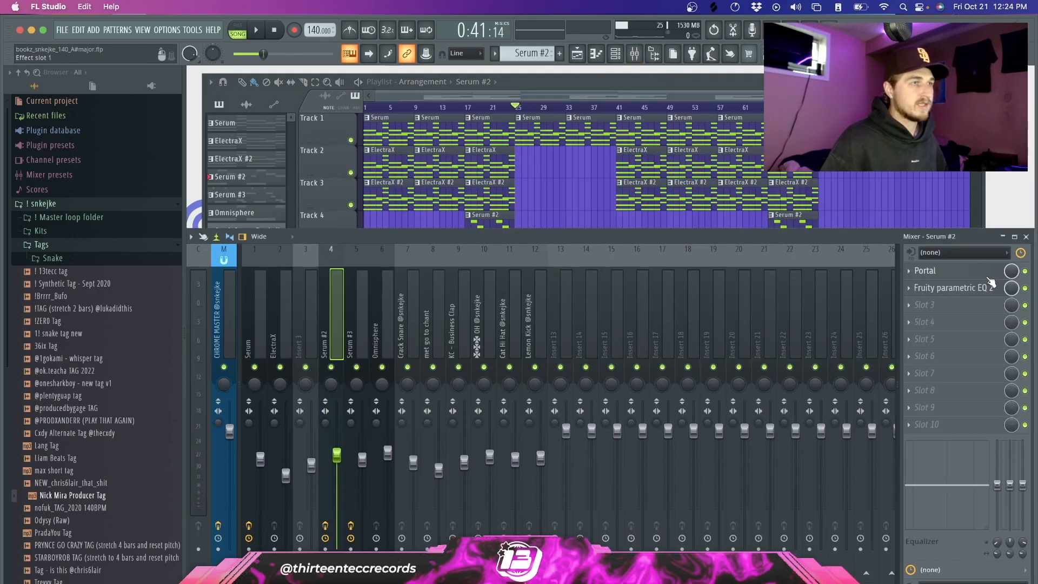
Step: Compare the Serum #2 melody with its Portal and EQ effects bypassed and enabled
click(937, 193)
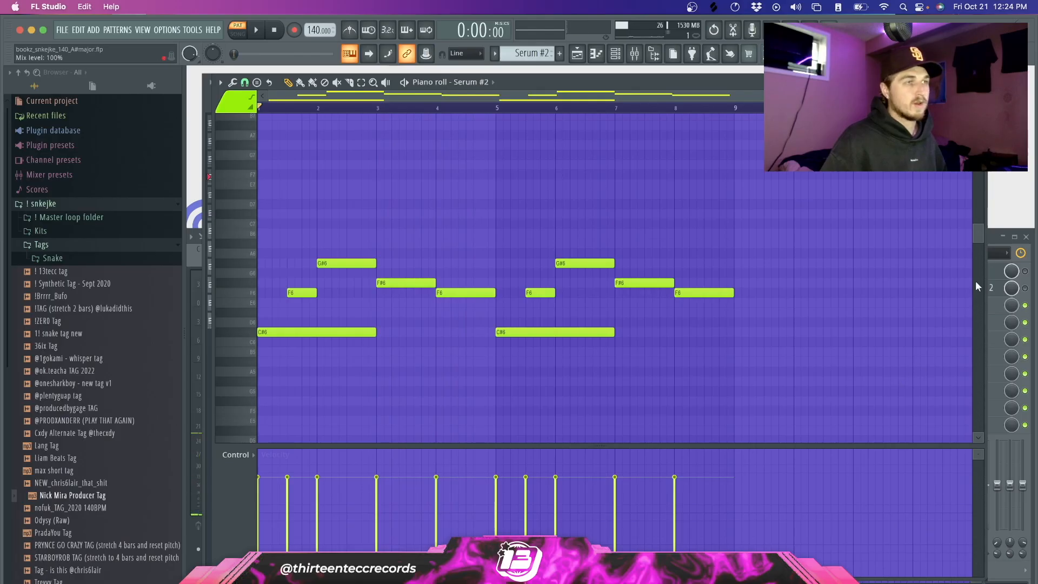
click(992, 231)
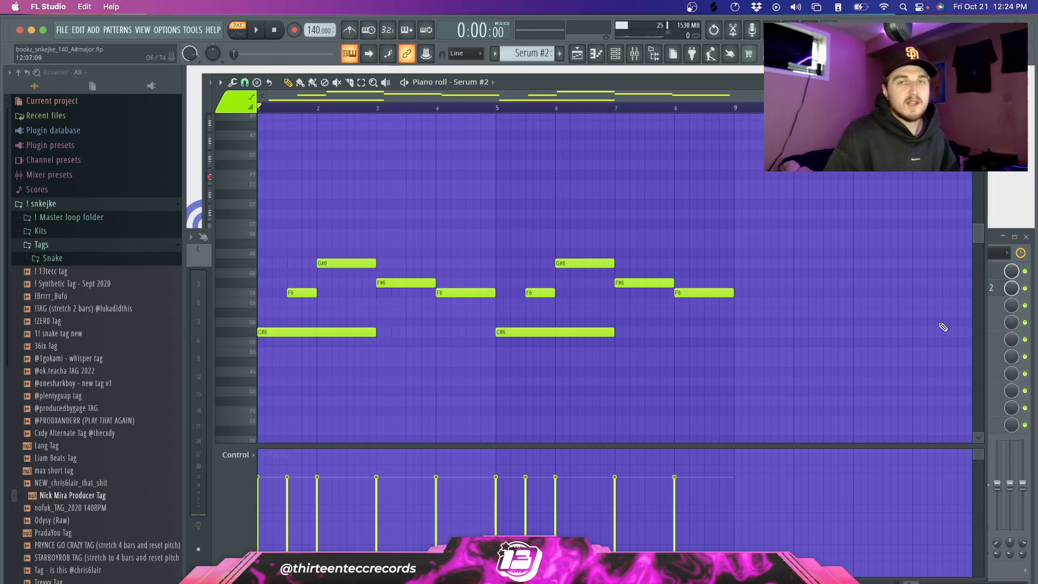
click(979, 82)
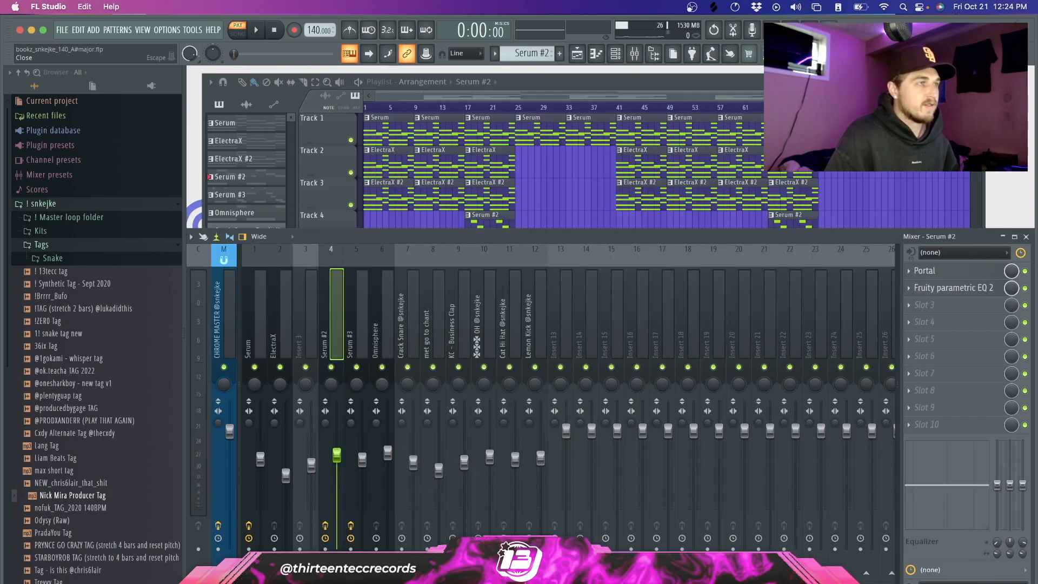
Step: Move the playlist position to bar 25, open the Serum #3 pattern's notes and play them back
key(F9)
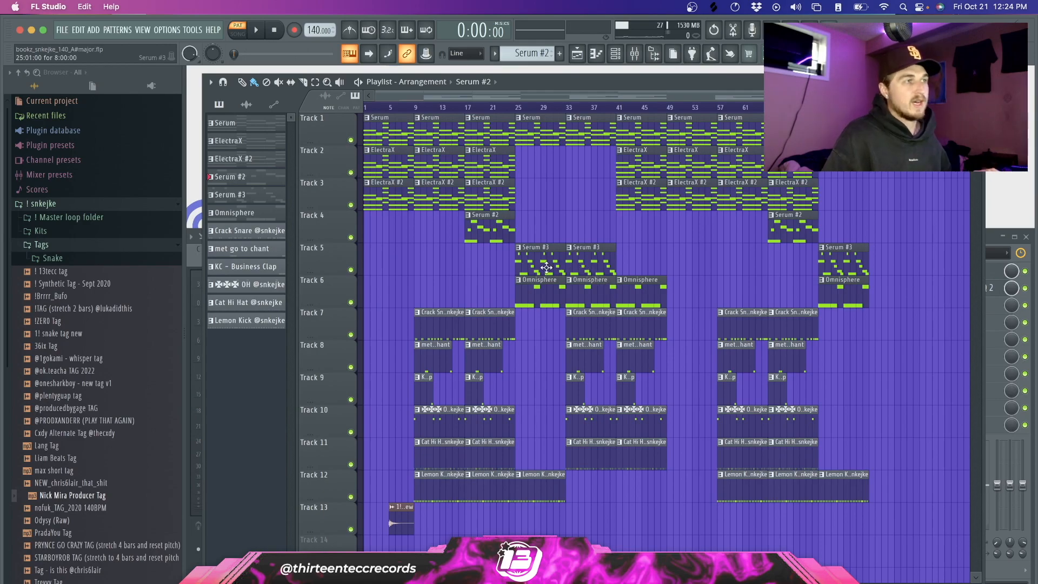
click(518, 109)
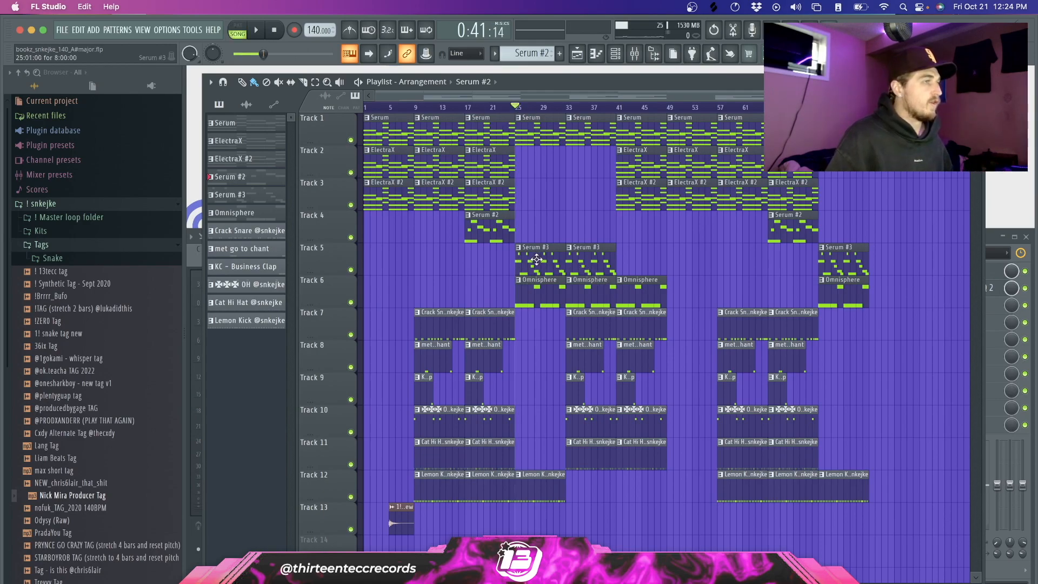
double_click(536, 260)
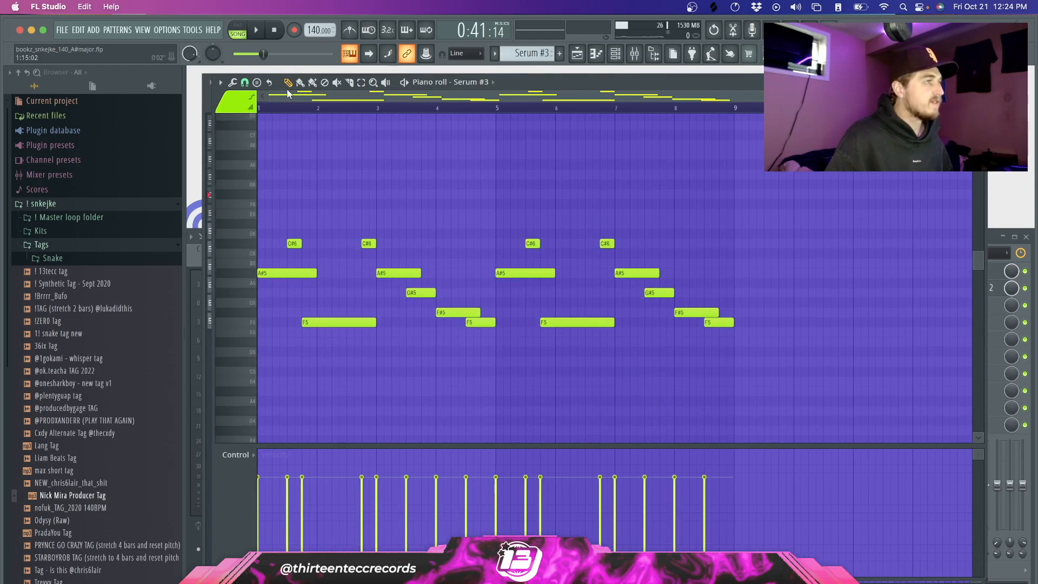
key(F5)
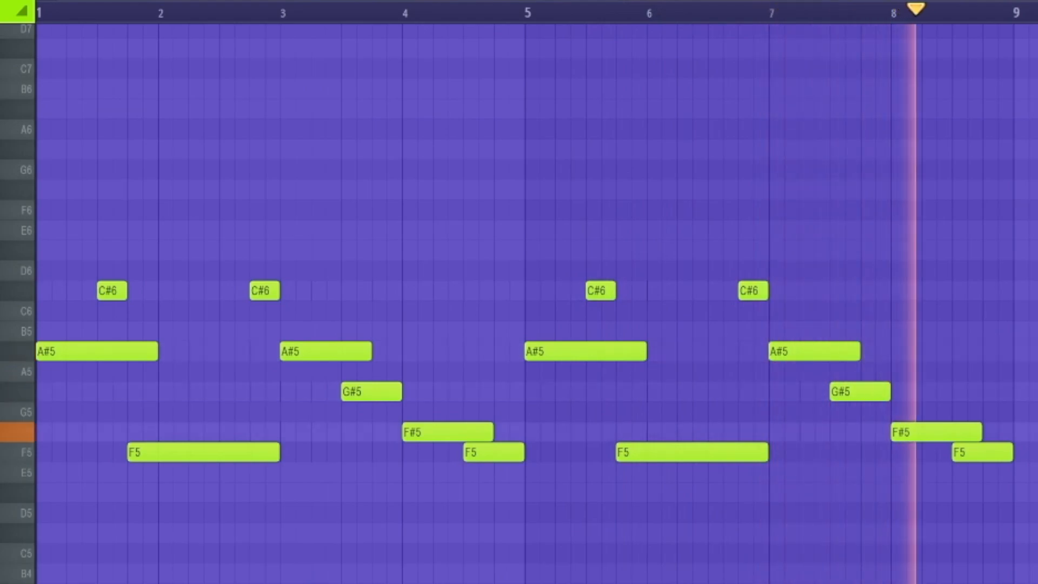
key(space)
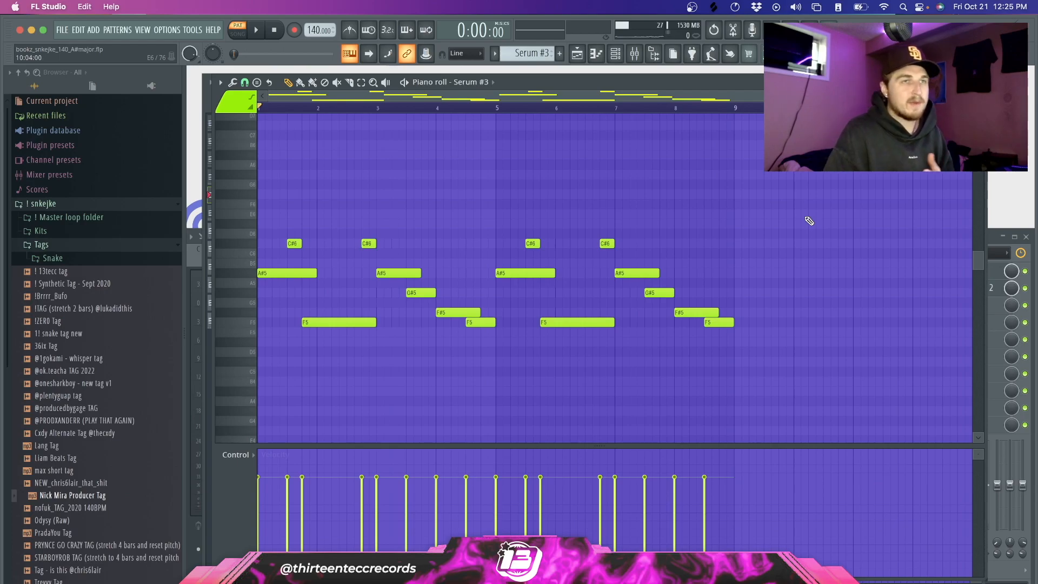
key(F5)
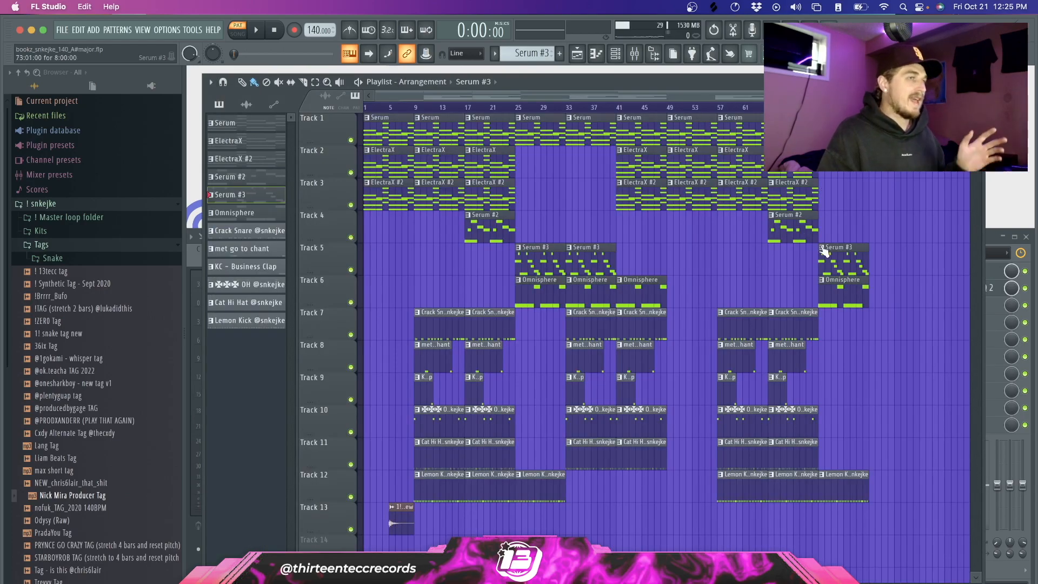
Step: Inspect the Portal preset and the Fruity parametric EQ 2 curve on Serum #3's mixer track
click(988, 240)
click(368, 252)
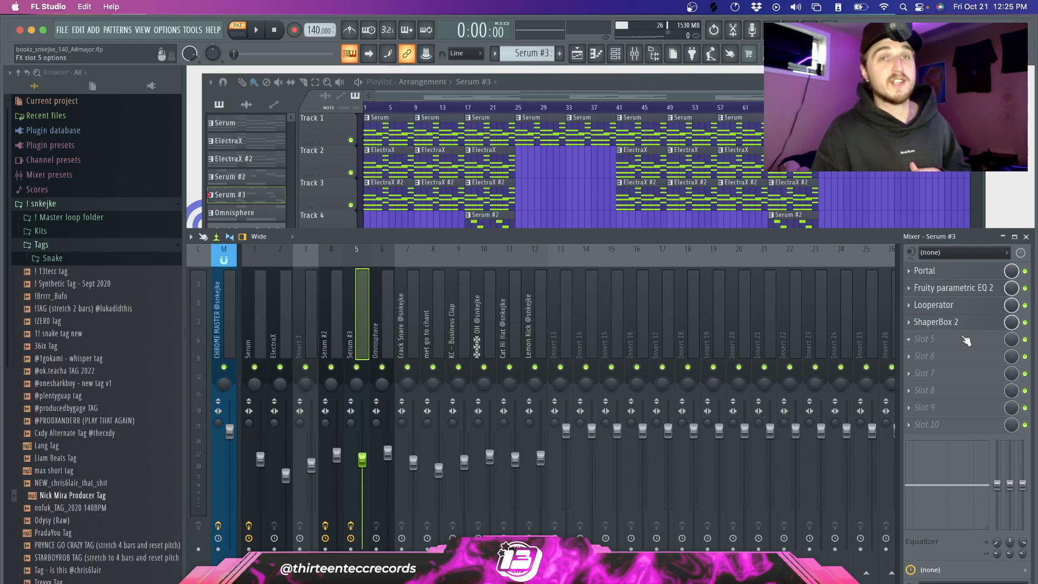
click(943, 273)
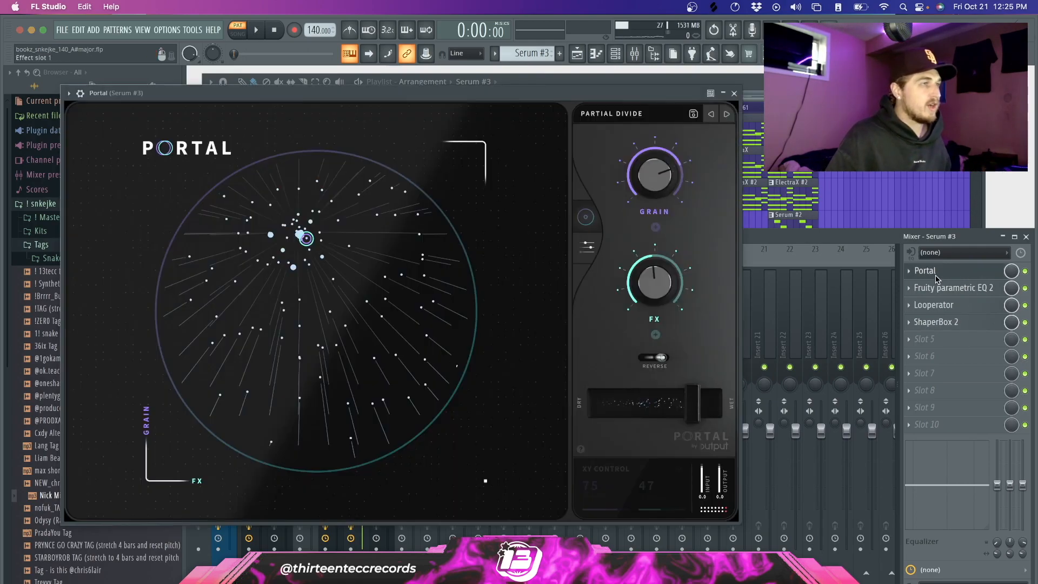
click(616, 120)
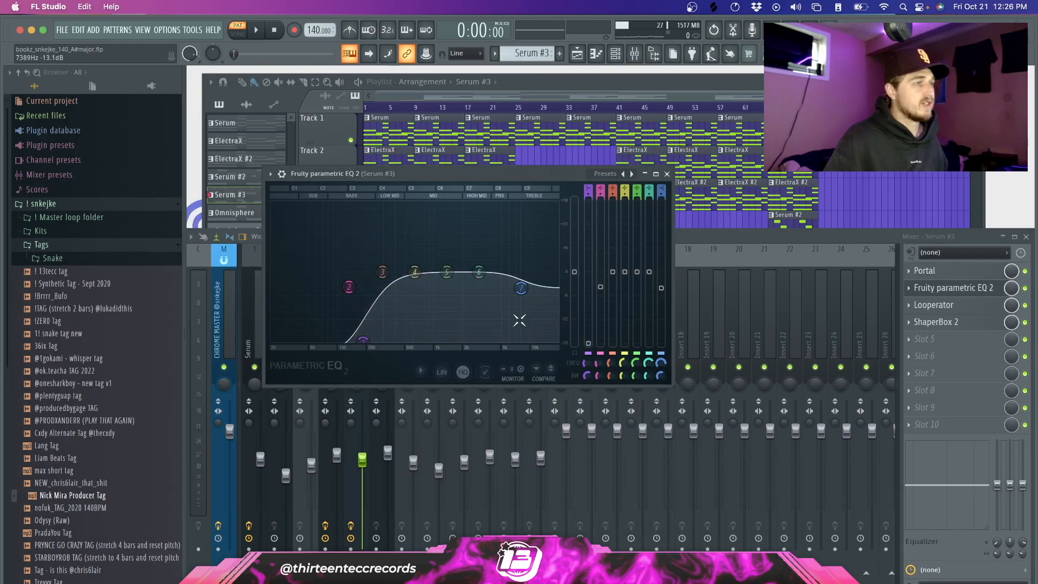
click(668, 174)
Step: Inspect the Looperator and ShaperBox 2 presets in Serum #3's effect chain
click(960, 308)
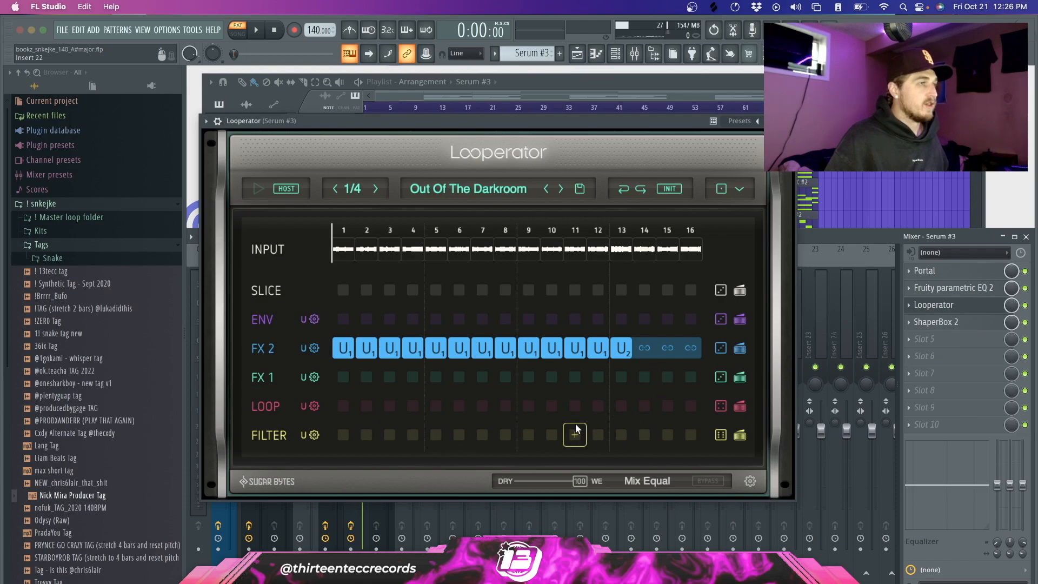
click(489, 188)
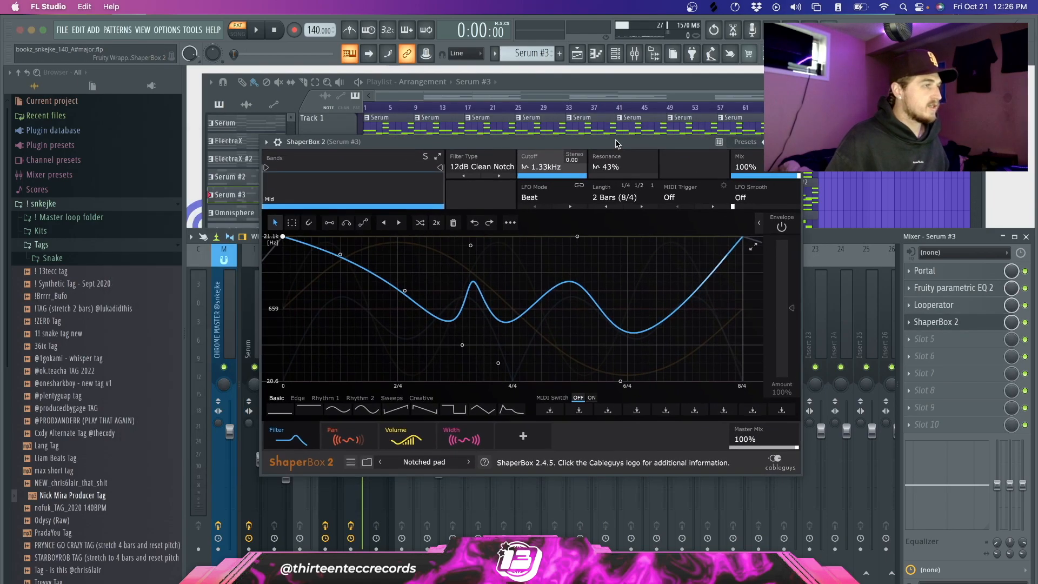
click(433, 459)
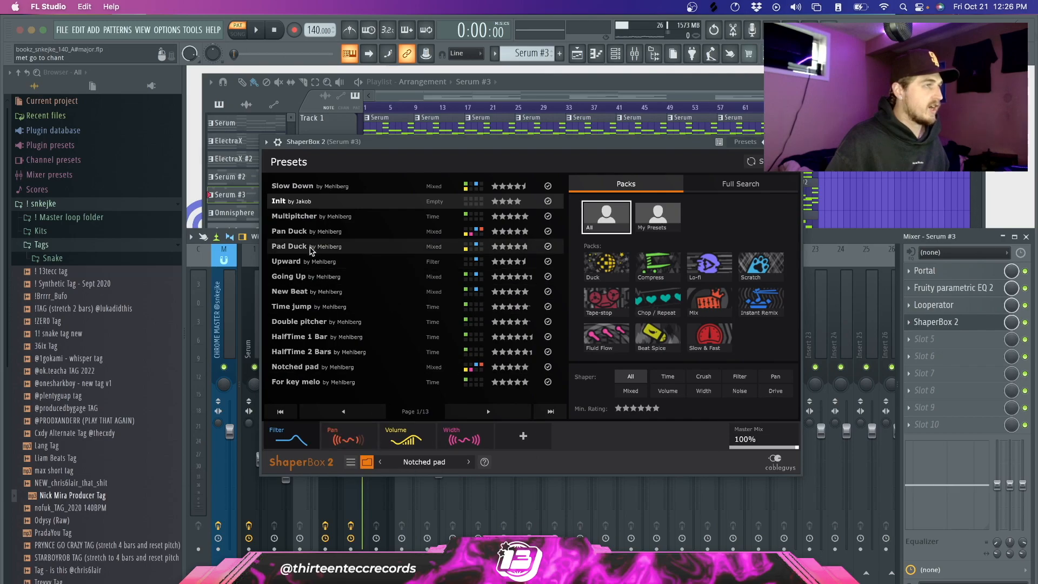
Step: Reopen the Serum #3 pattern and play it with its four mixer effects bypassed
key(F5)
double_click(533, 255)
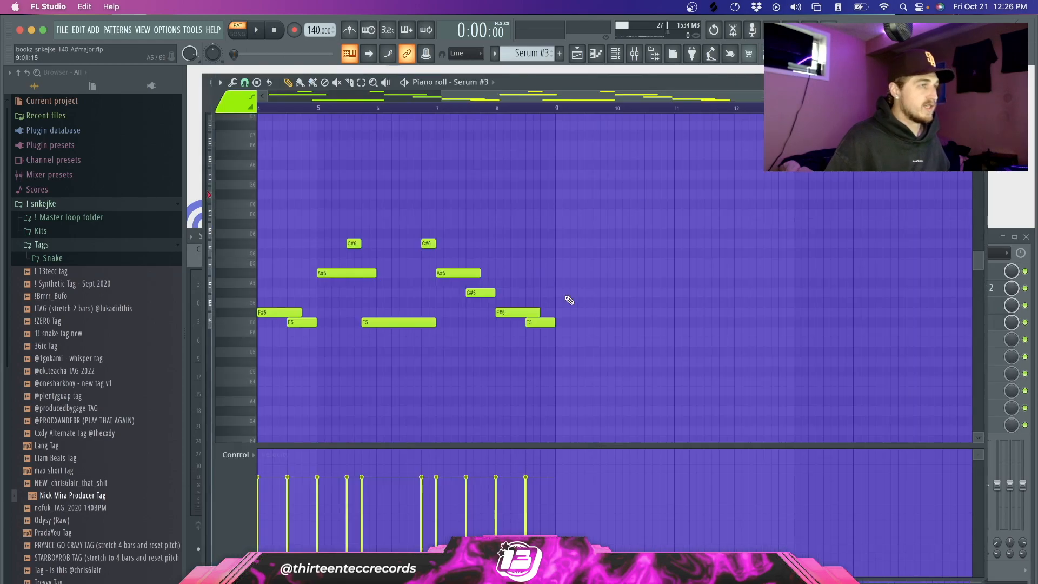
click(997, 240)
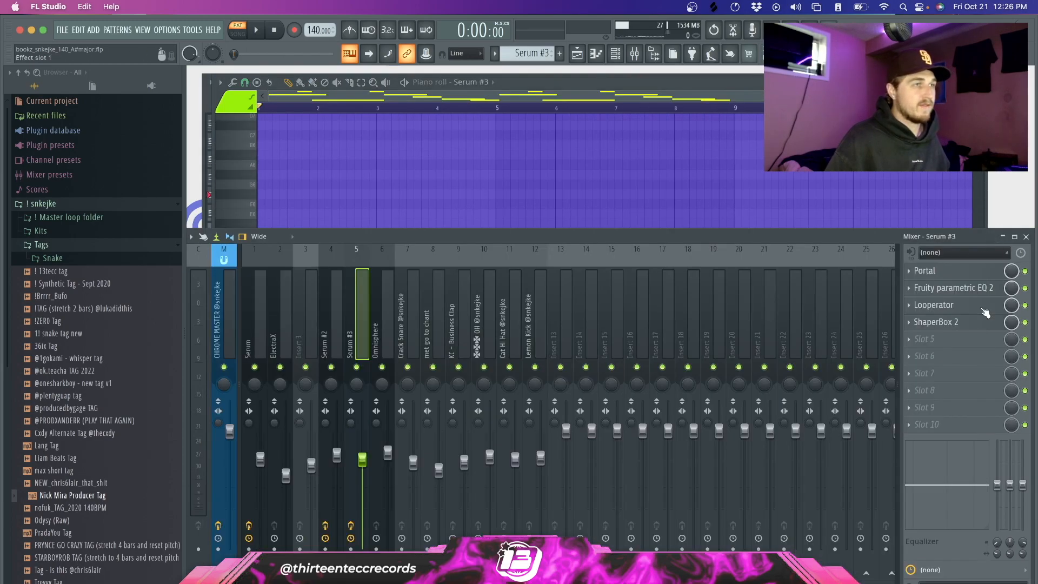
key(space)
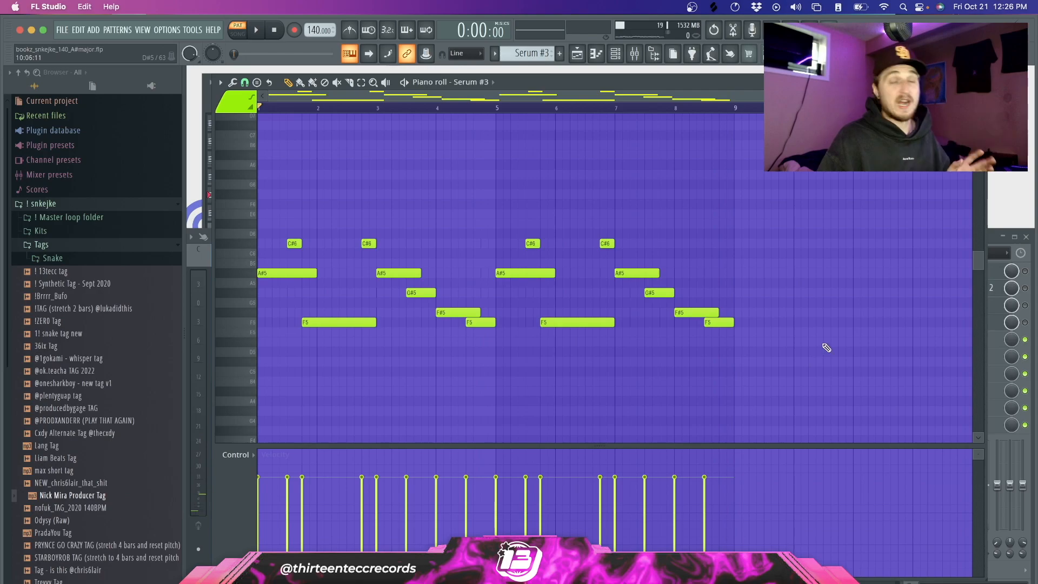
Step: Re-enable Portal, Fruity parametric EQ 2, Looperator and ShaperBox 2 on Serum #3's mixer track and play the pattern again
click(990, 238)
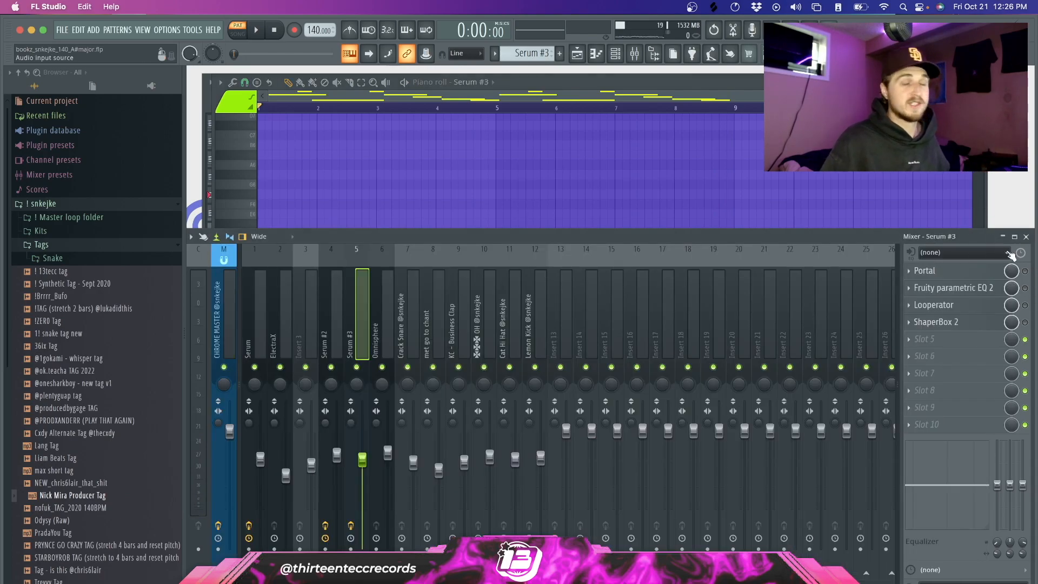
click(1025, 271)
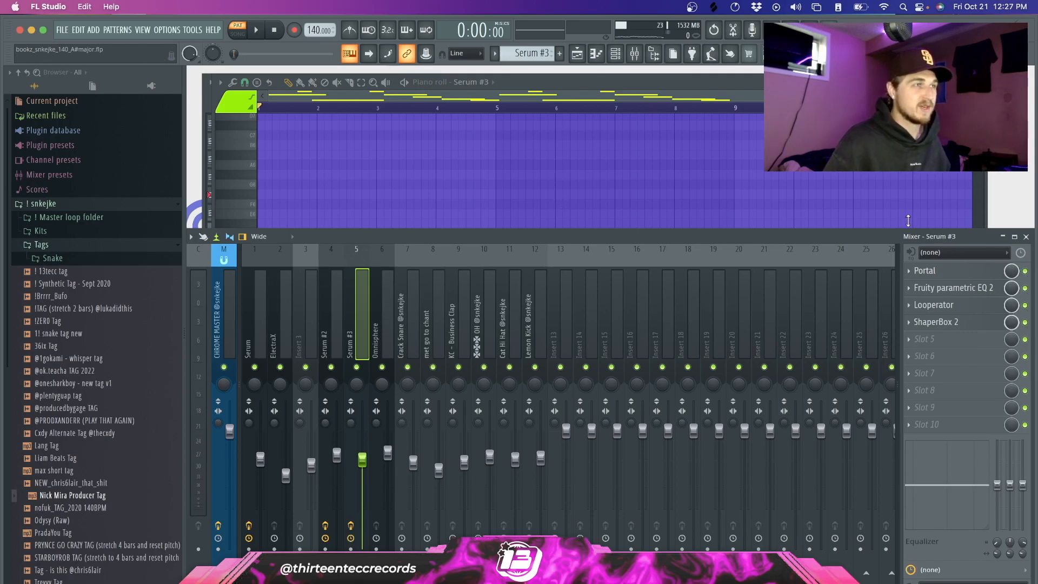
click(920, 230)
key(space)
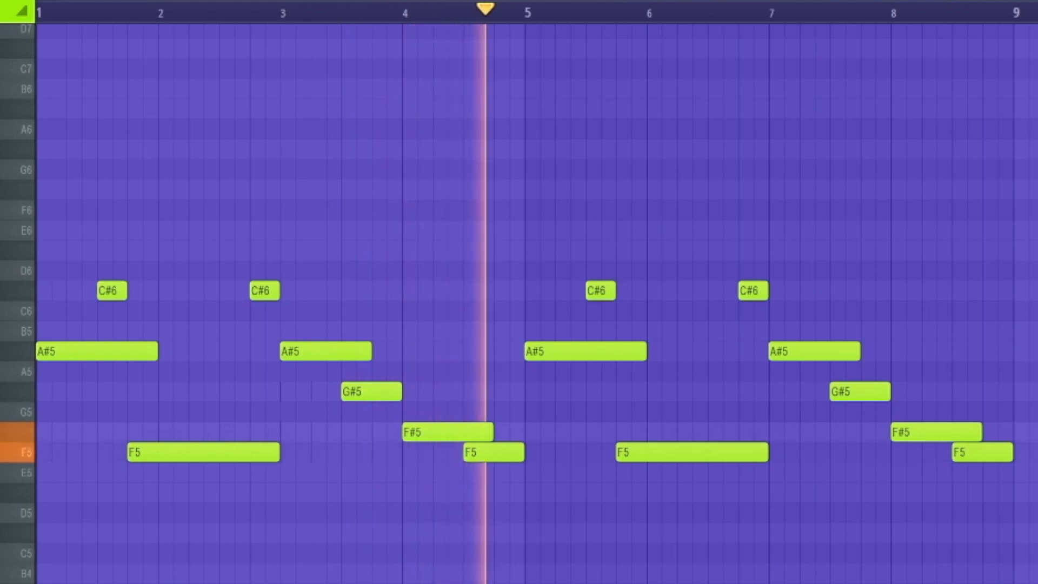
key(space)
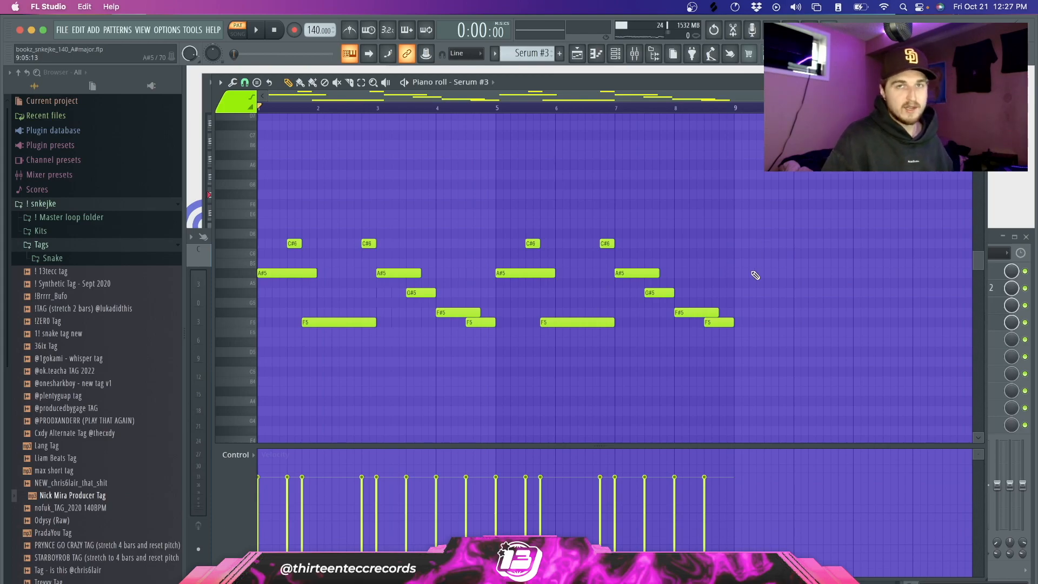
Step: Return to the playlist and review the Serum #3 clips on track 5 together with their mixer effect slots
key(F7)
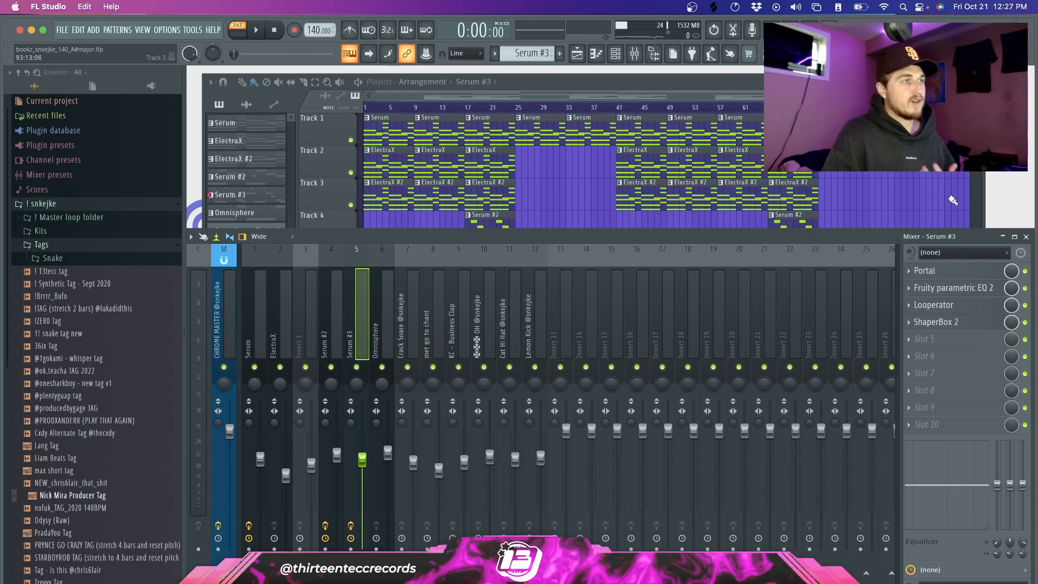
right_click(593, 198)
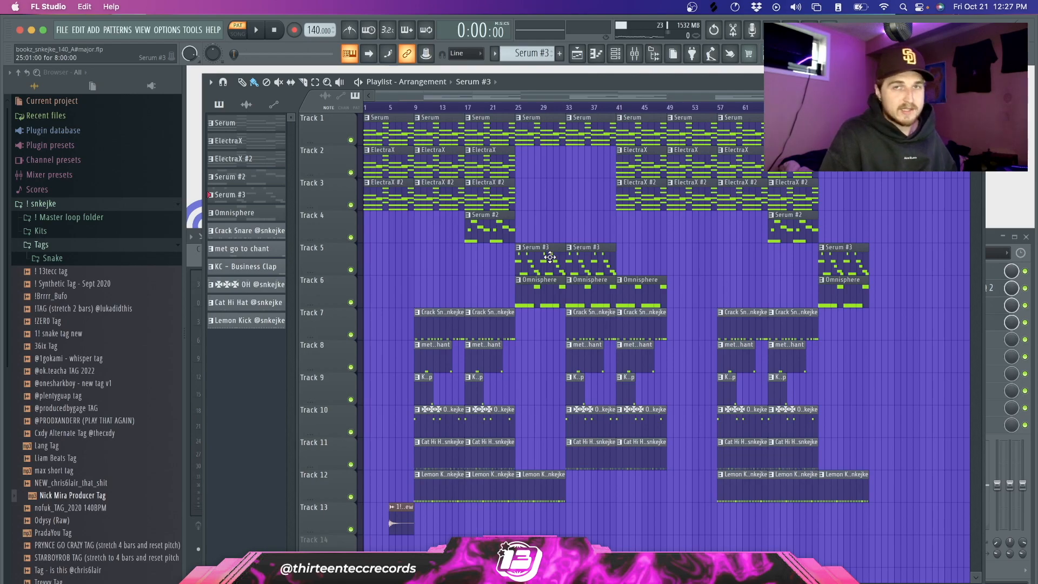
click(990, 234)
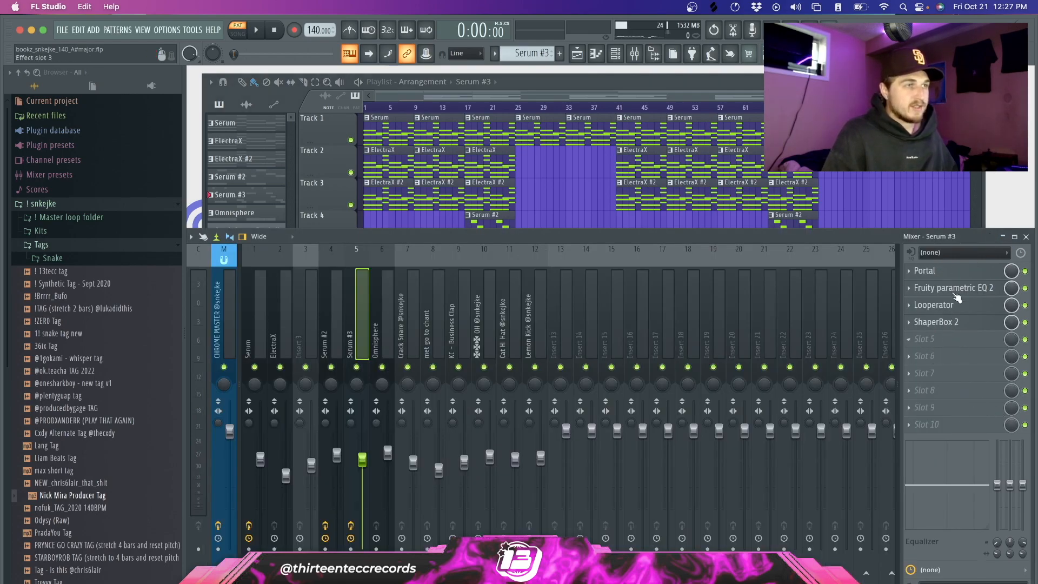
click(923, 165)
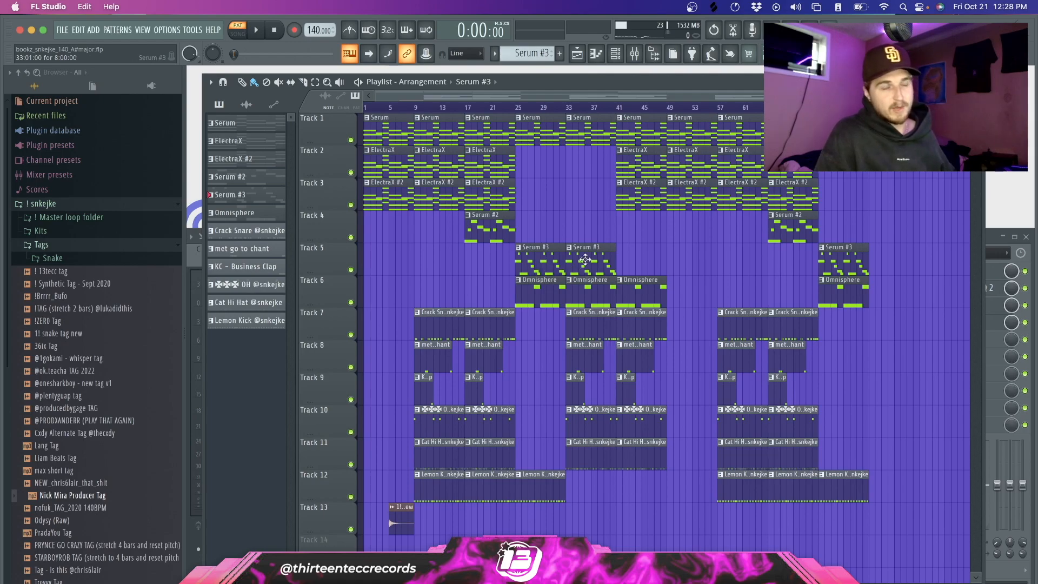
Step: Open the Omnisphere pattern from track 6 in the piano roll, review its notes from bar 1, and close it
click(527, 303)
key(l)
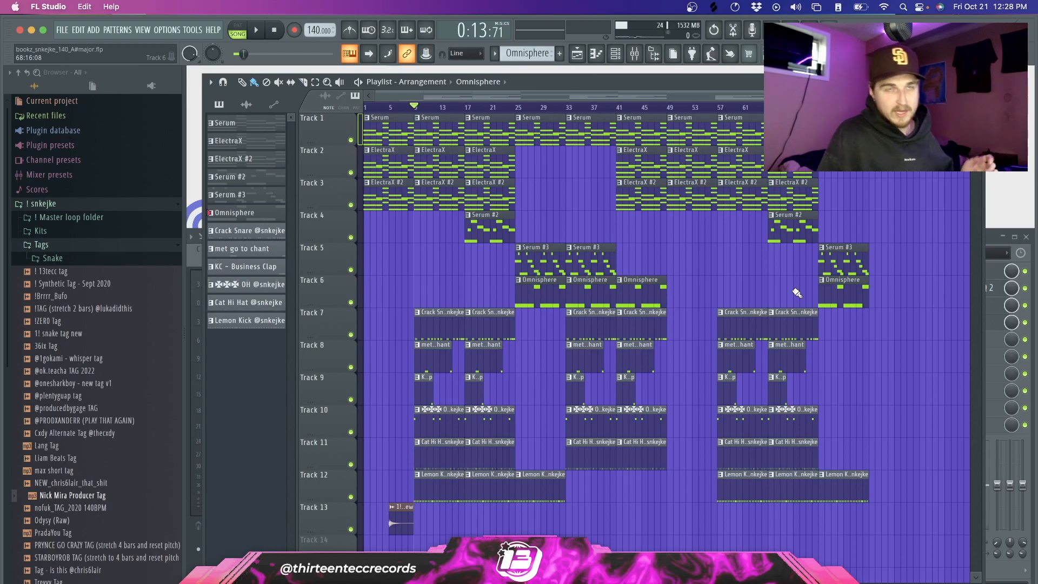
double_click(530, 303)
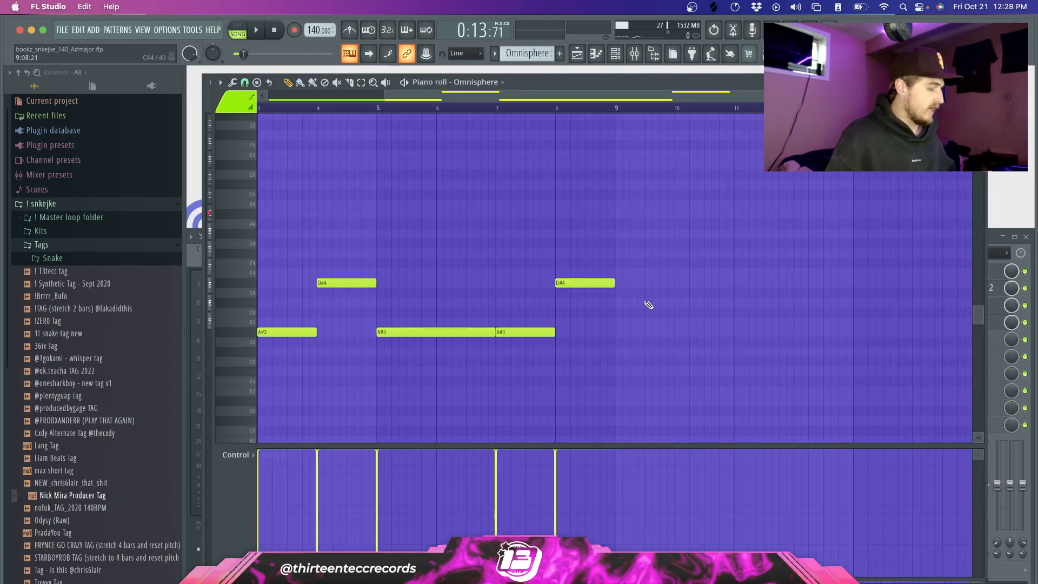
scroll(648, 305, left, 3)
click(978, 82)
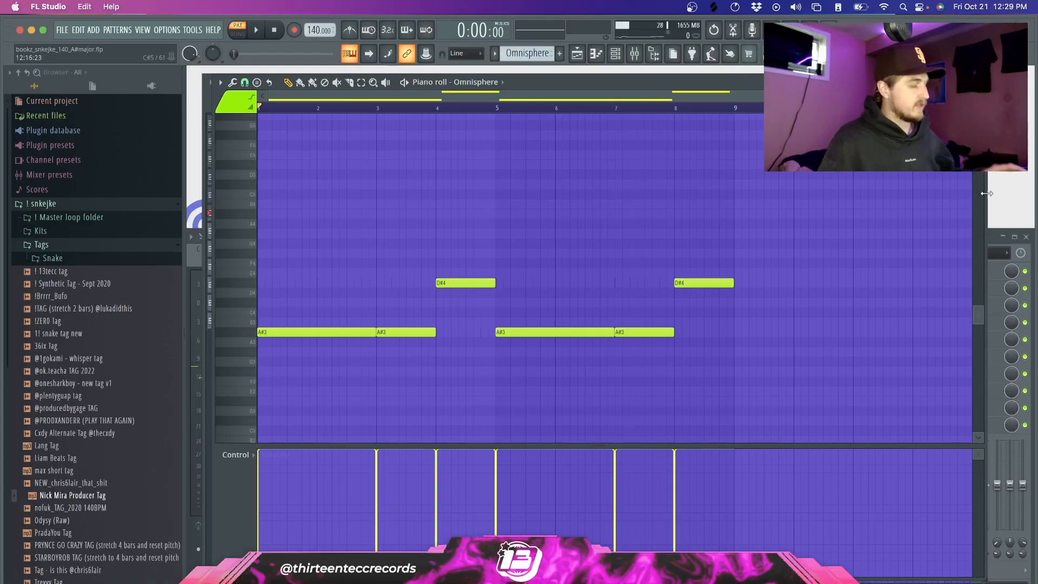
click(976, 82)
Step: Set the song position to bar 1, solo the ElectraX #2 clips on track 3, and restore all playlist tracks
click(849, 120)
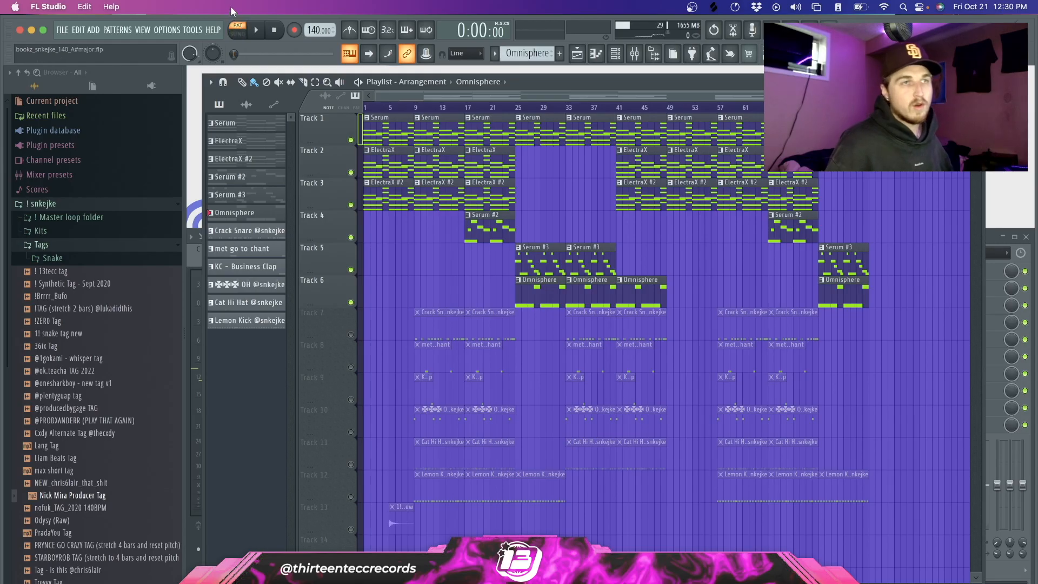
click(368, 106)
right_click(352, 206)
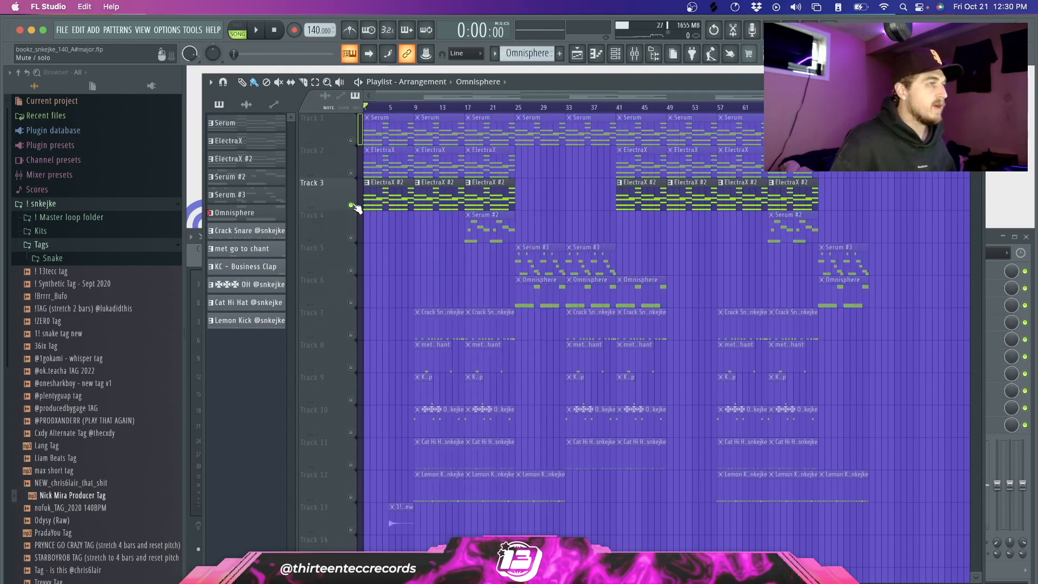
right_click(351, 206)
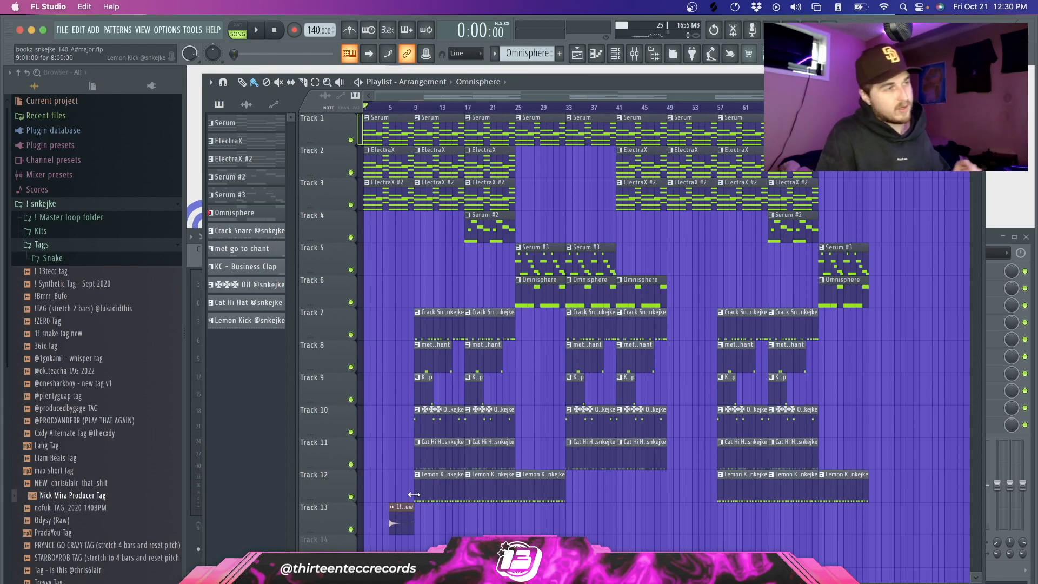
Step: Solo the Lemon Kick on track 12, open its pattern in the piano roll, and examine and play its notes
ctrl+click(351, 497)
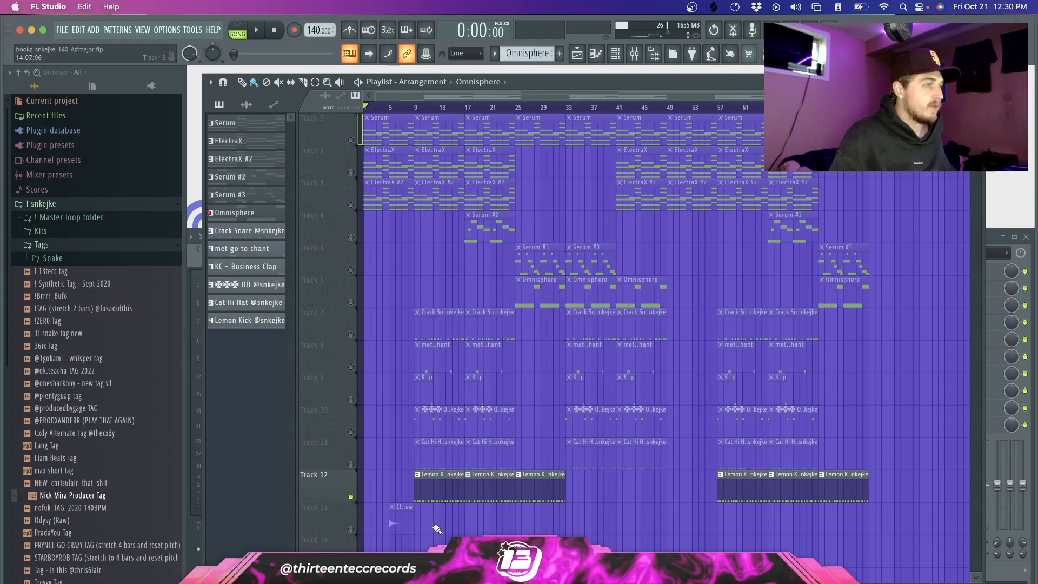
double_click(446, 483)
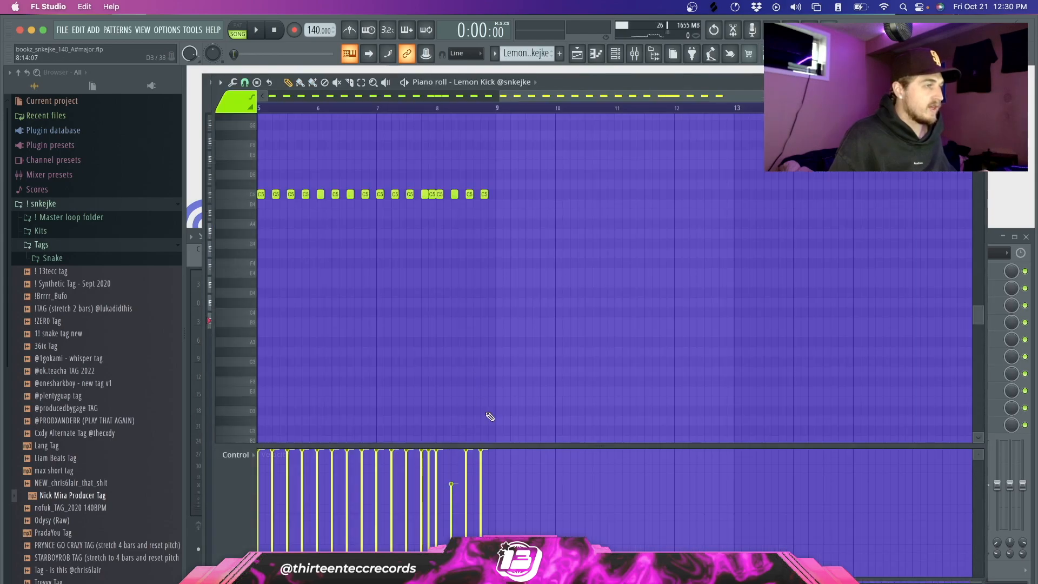
scroll(417, 285, up, 3)
scroll(639, 315, down, 3)
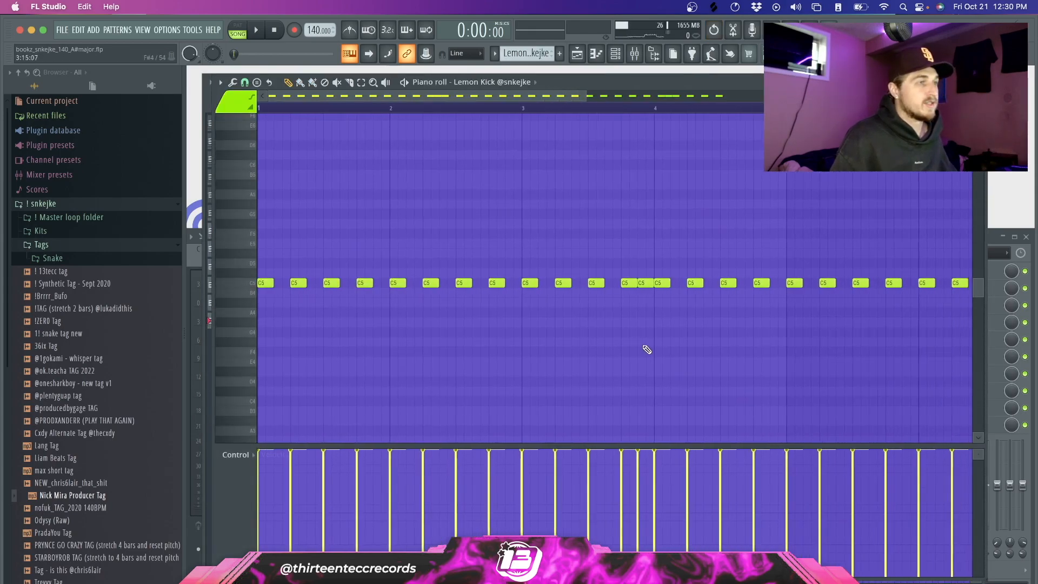
drag(523, 270, 544, 295)
ctrl+click(567, 342)
scroll(598, 366, down, 3)
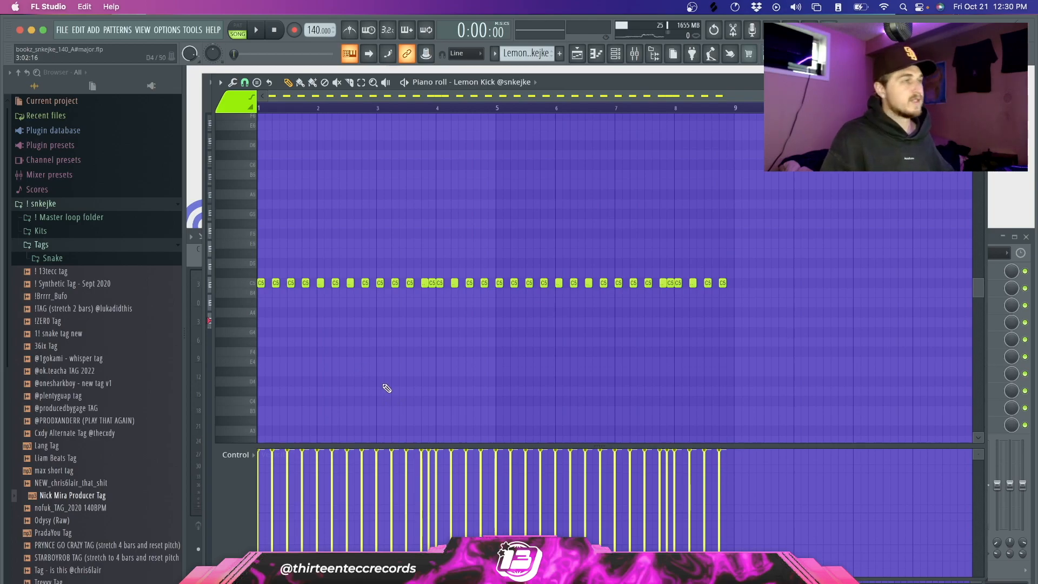
scroll(324, 292, up, 2)
key(space)
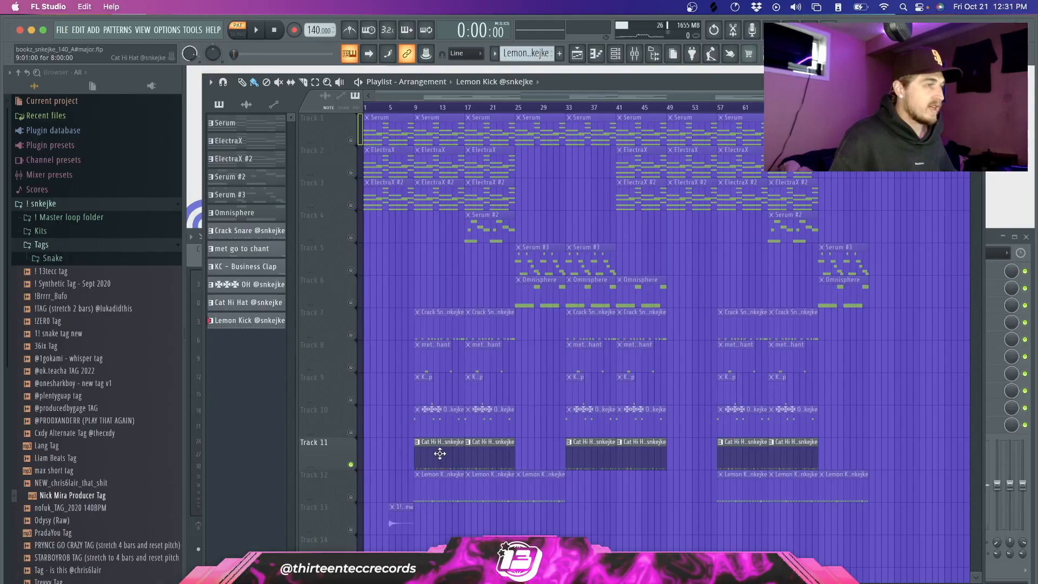
Step: Open the Cat Hi Hat pattern from track 11 in the piano roll and play it
double_click(438, 454)
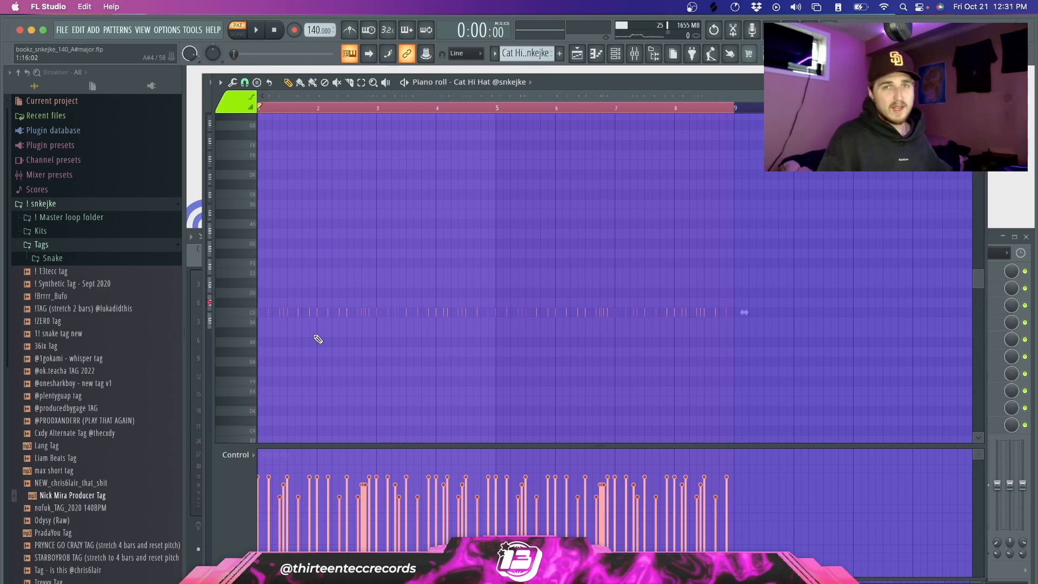
key(space)
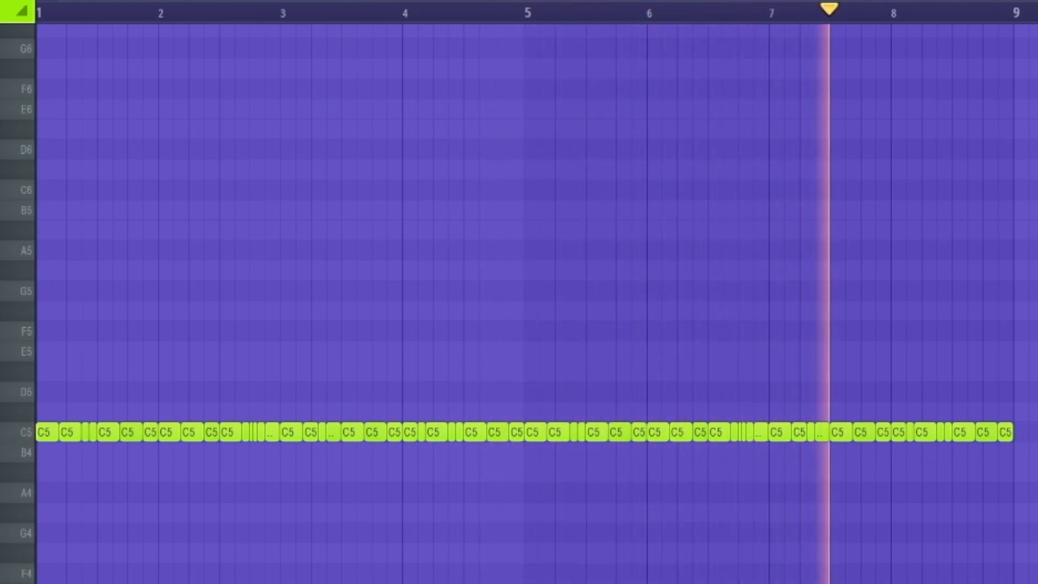
key(space)
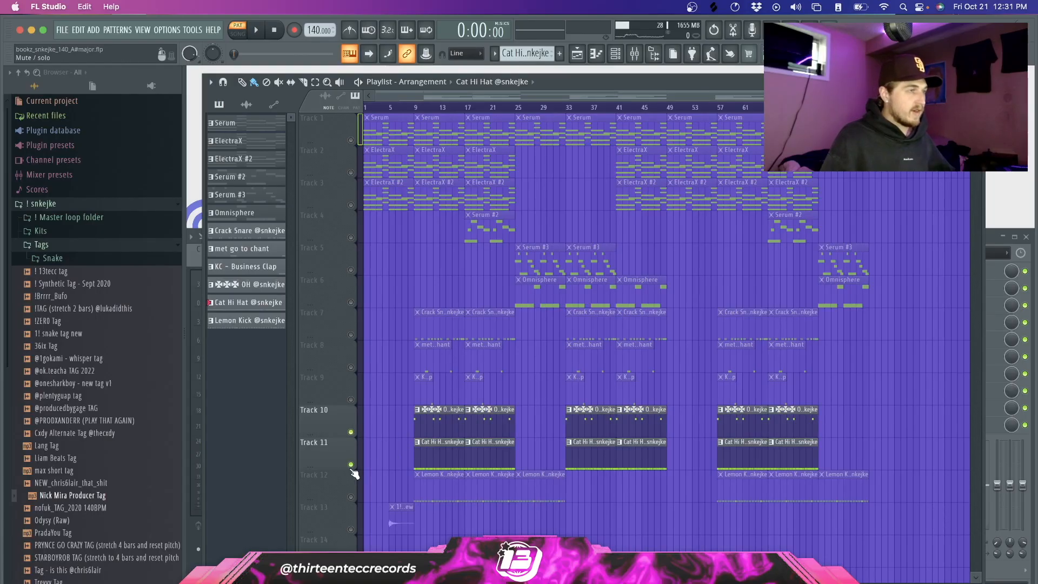
Step: Open the OH open-hat pattern from track 10, play it, and return to the playlist
double_click(436, 421)
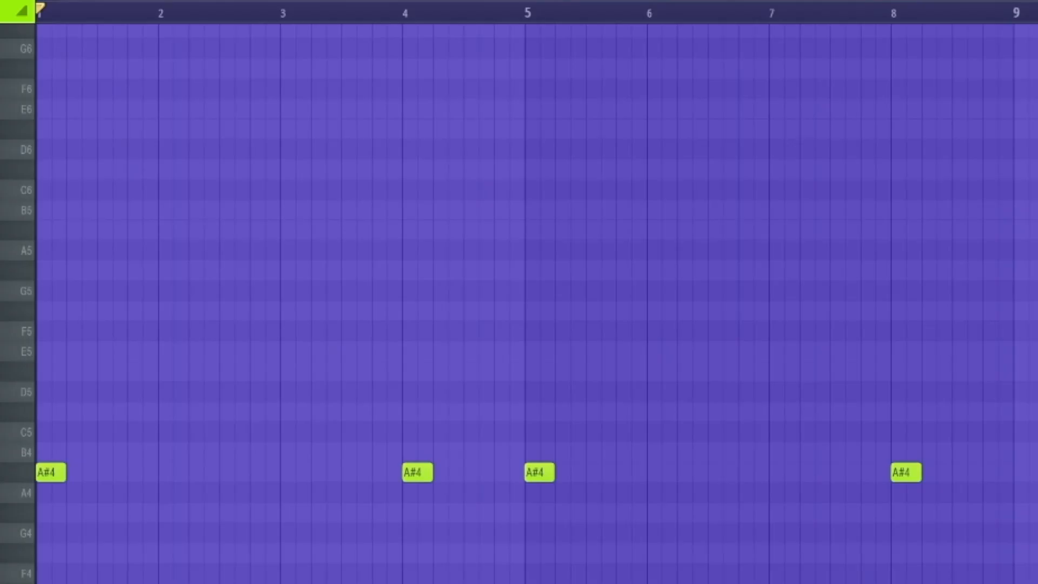
key(space)
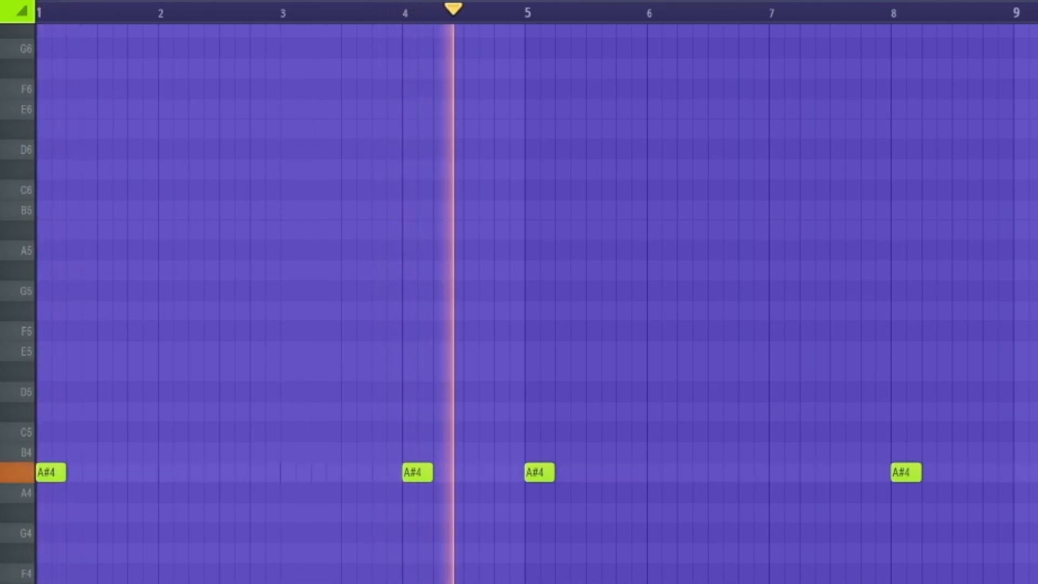
key(space)
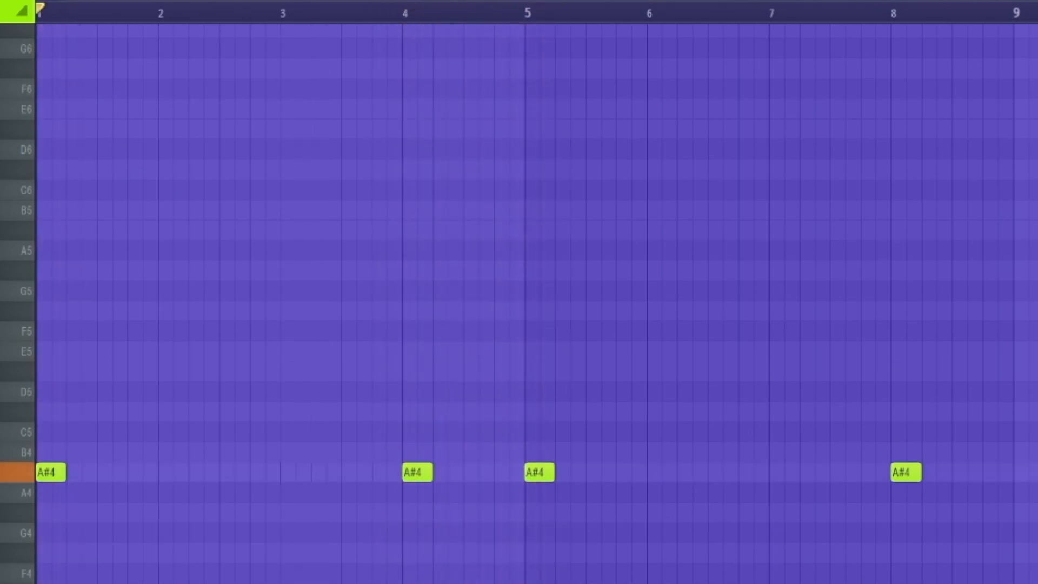
key(Escape)
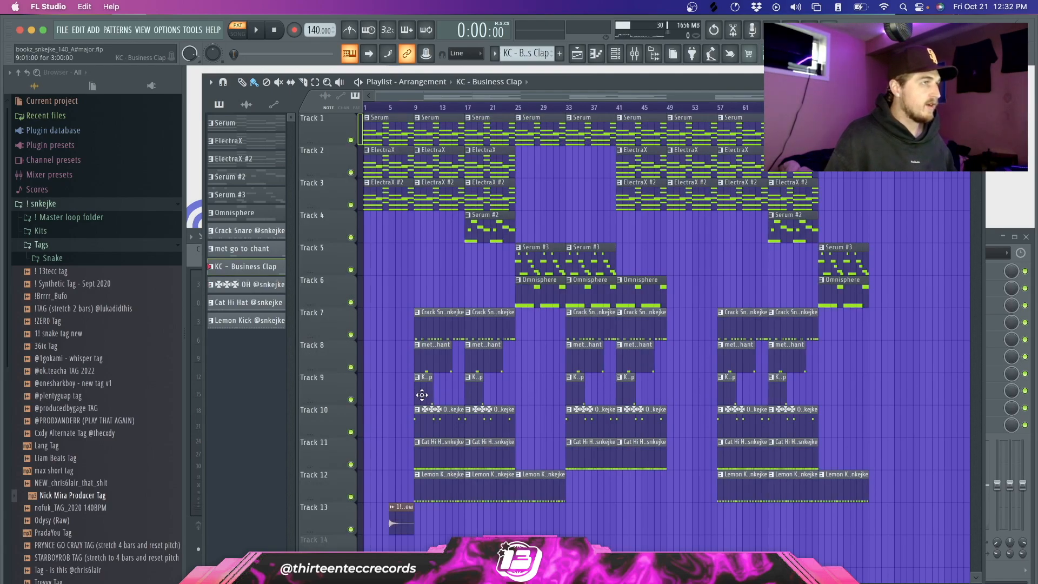
Step: Review the KC - Business Clap pattern on track 9 and the met go to chant pattern on track 8
double_click(422, 395)
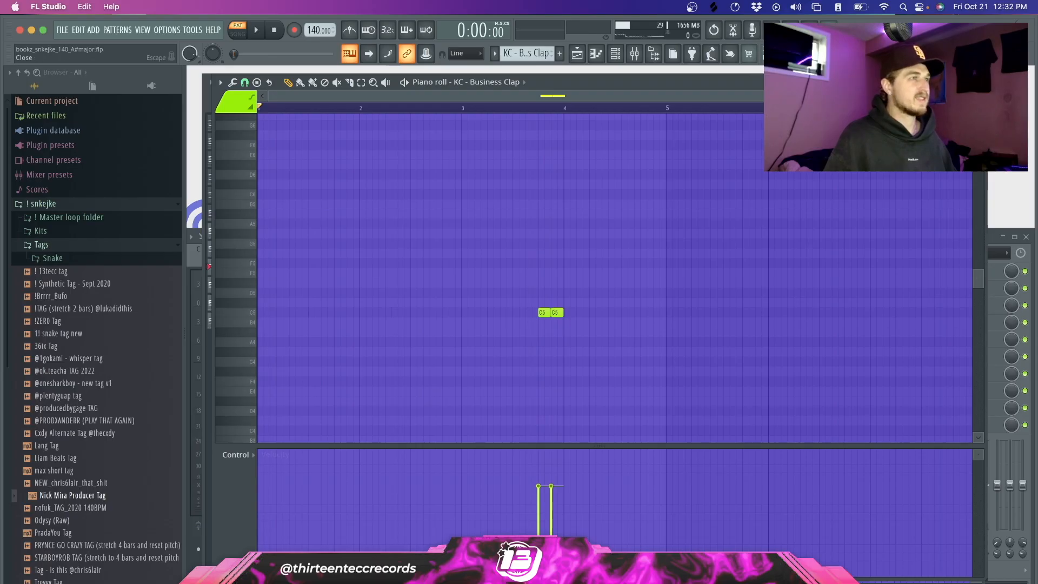
key(Escape)
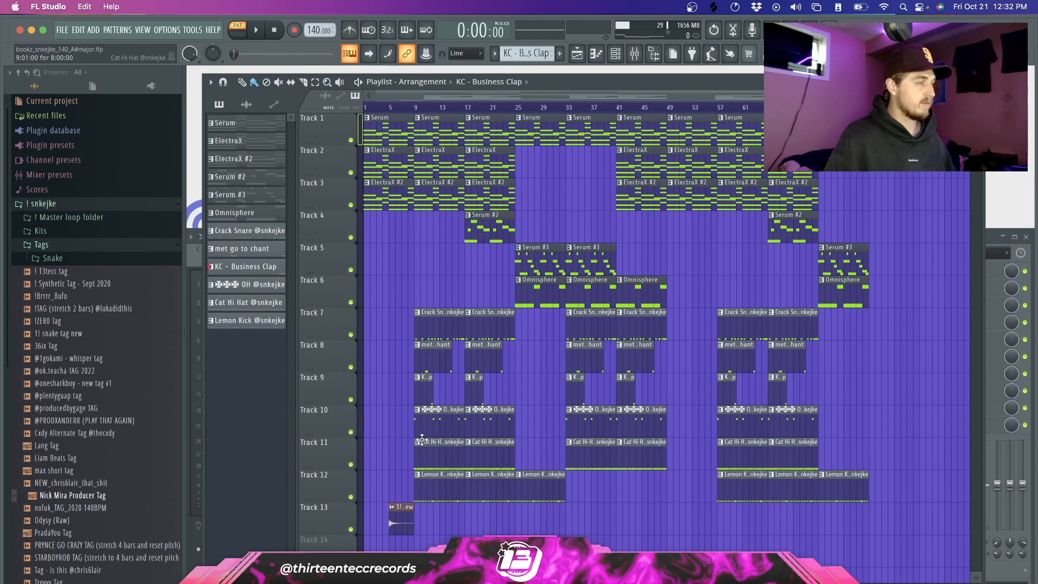
double_click(429, 370)
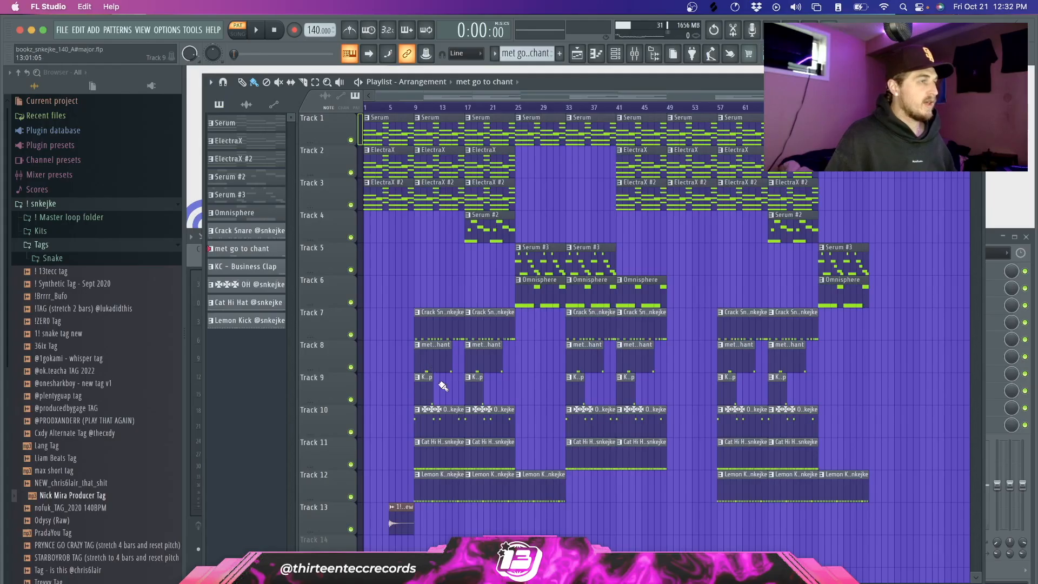
Step: Open and play the Crack Snare pattern from track 7, and audition that track together with track 8 in the playlist
double_click(447, 327)
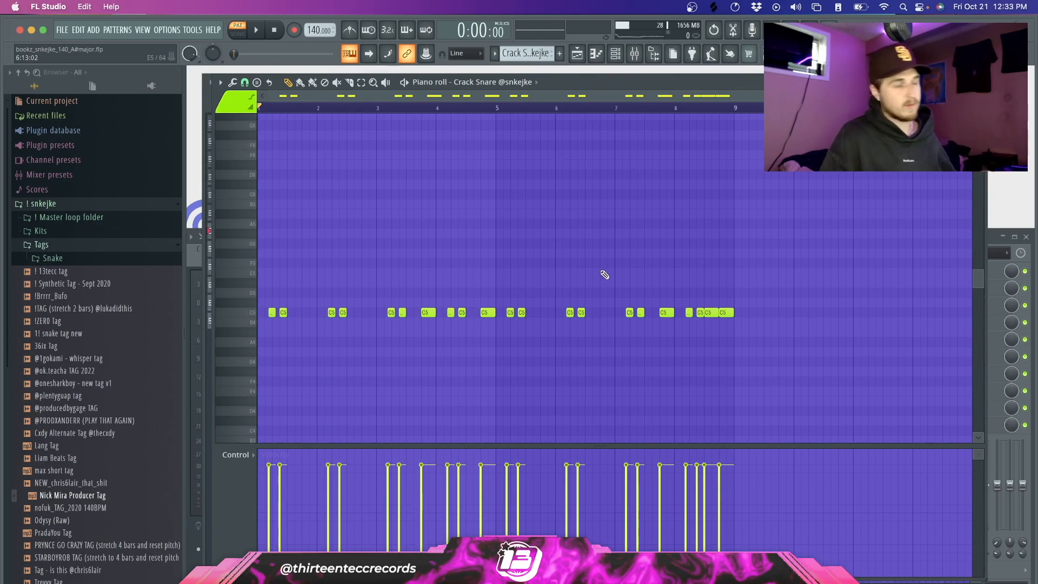
key(space)
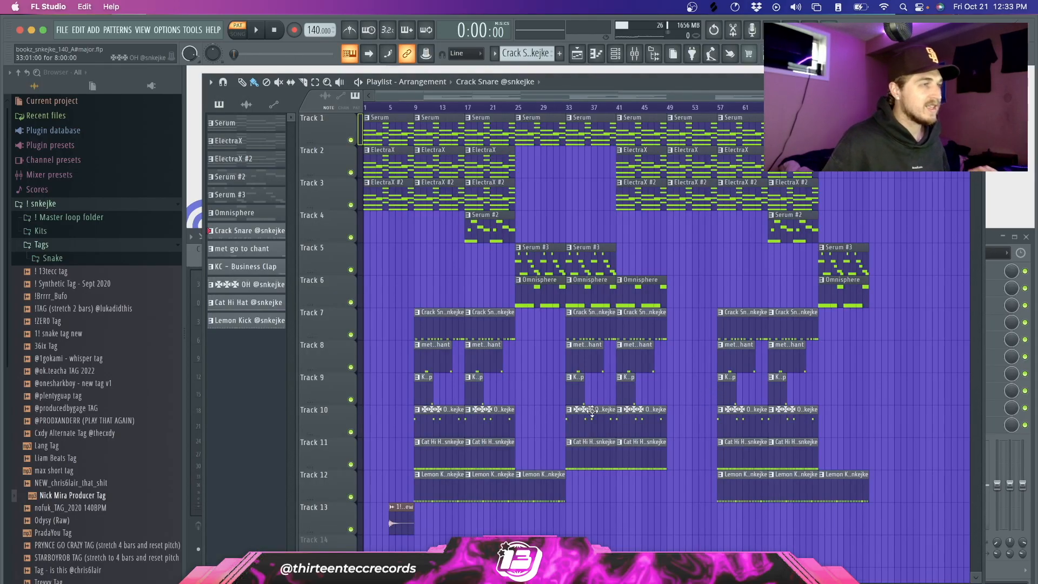
right_click(351, 335)
click(351, 367)
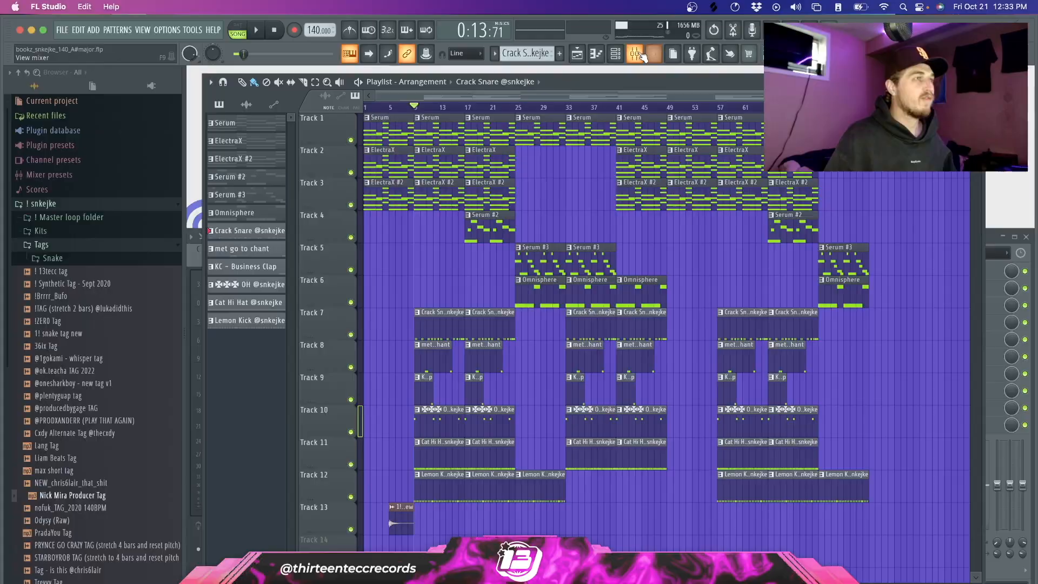
Step: Return the song position to bar 1 and inspect the Fruity parametric EQ 2 on the Serum mixer track
click(636, 54)
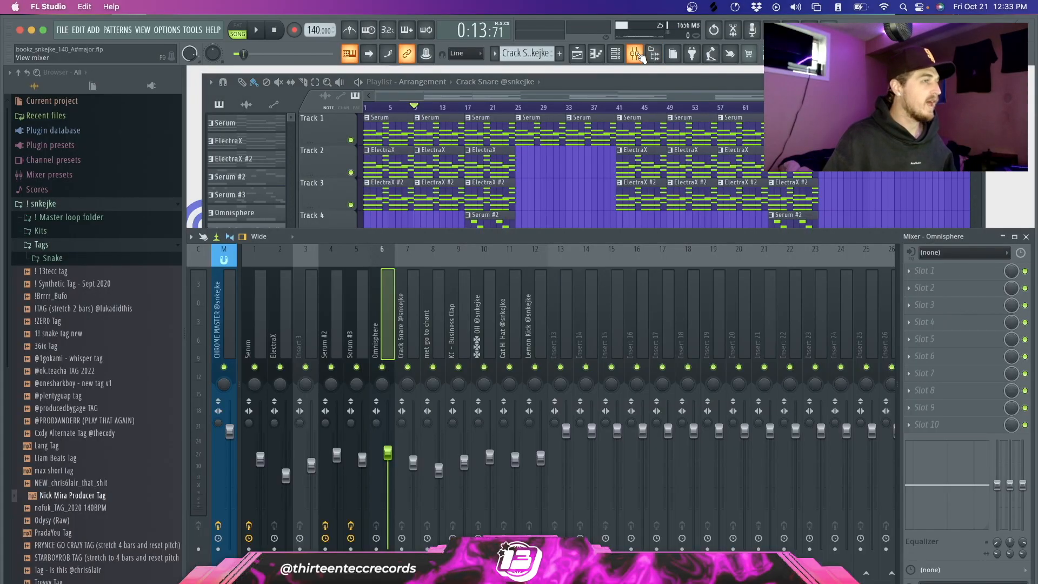
click(253, 249)
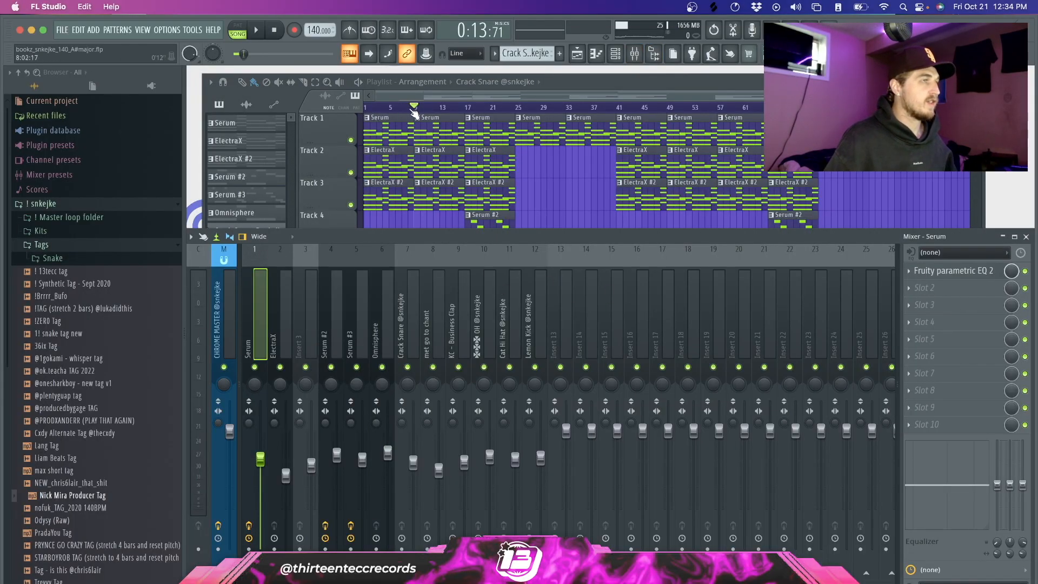
drag(414, 107, 307, 139)
click(616, 54)
click(615, 54)
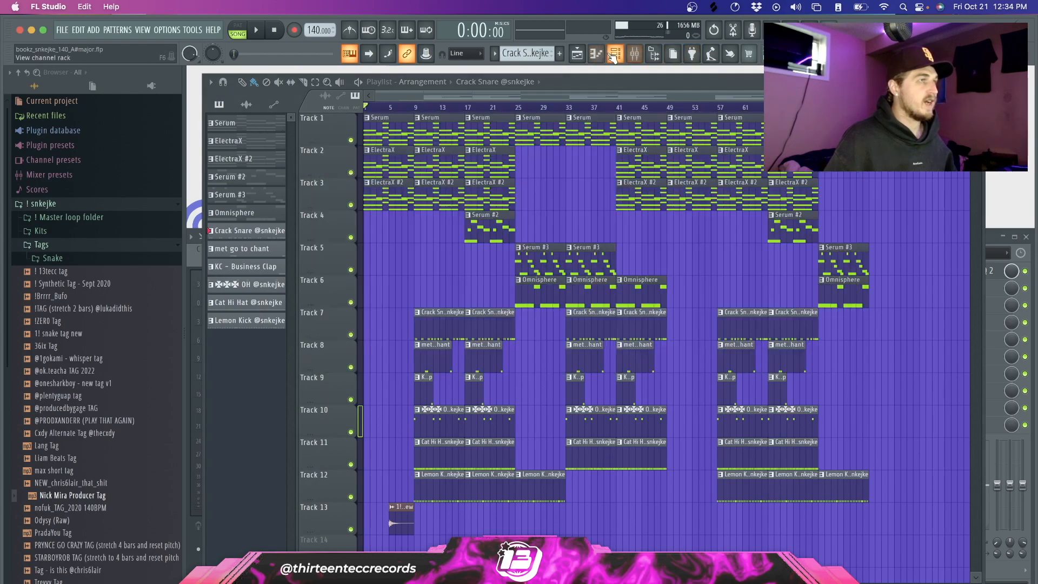
click(636, 55)
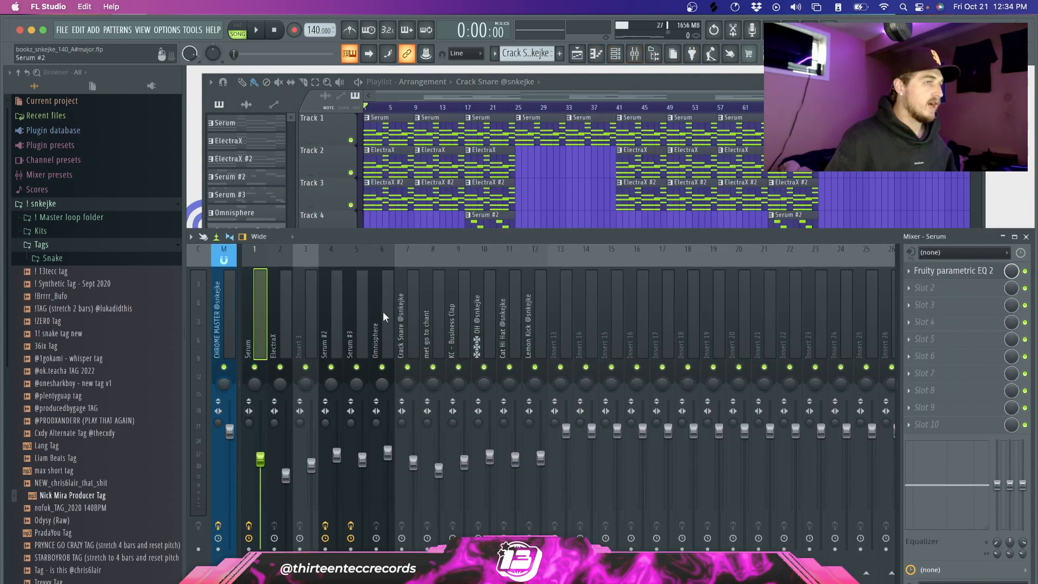
click(920, 268)
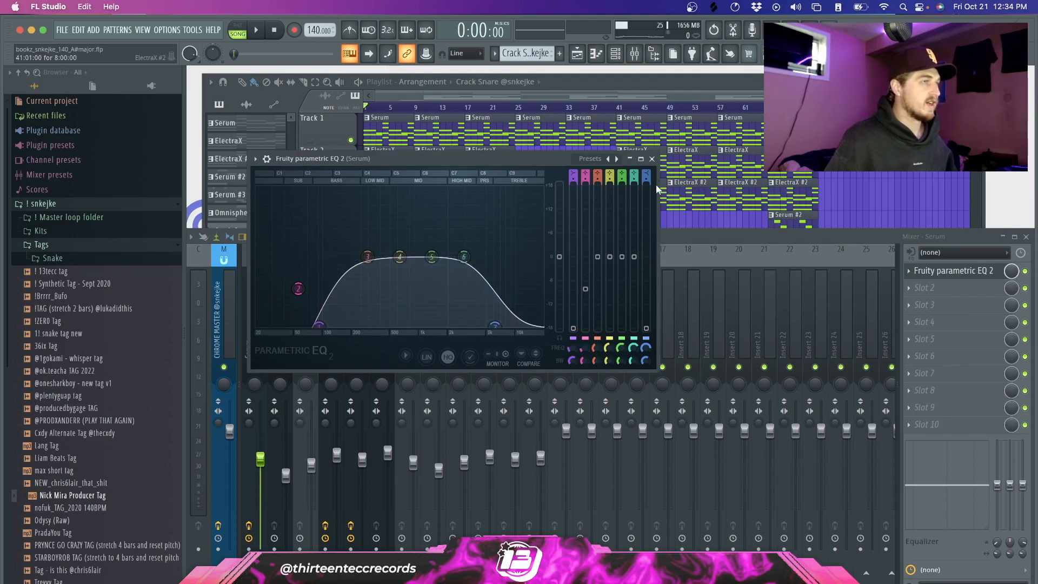
click(652, 159)
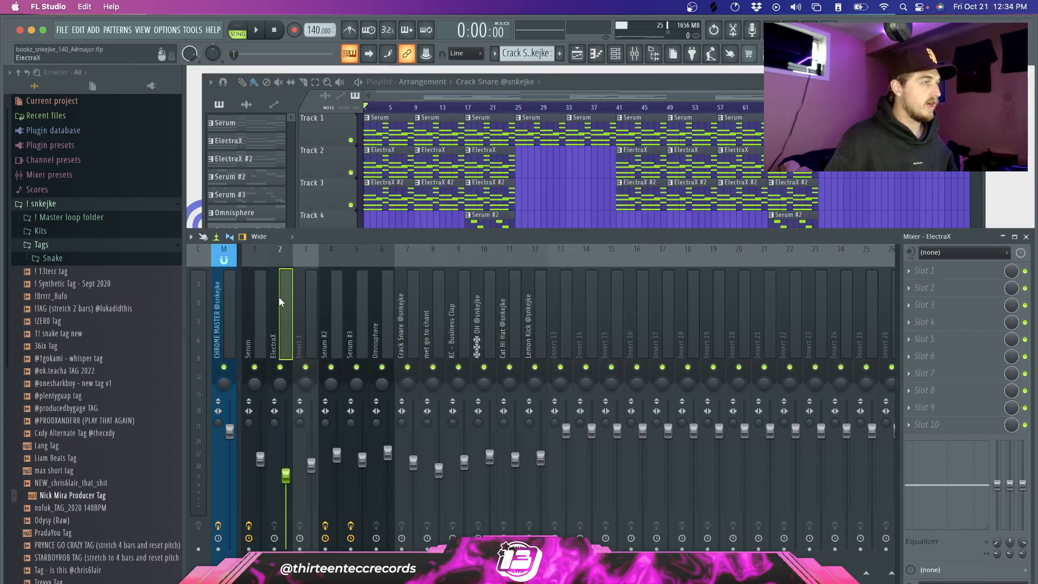
Step: Check the effect slots of mixer tracks Insert 3 and Serum #2, and highlight the first Serum #2 clip on track 4
click(308, 259)
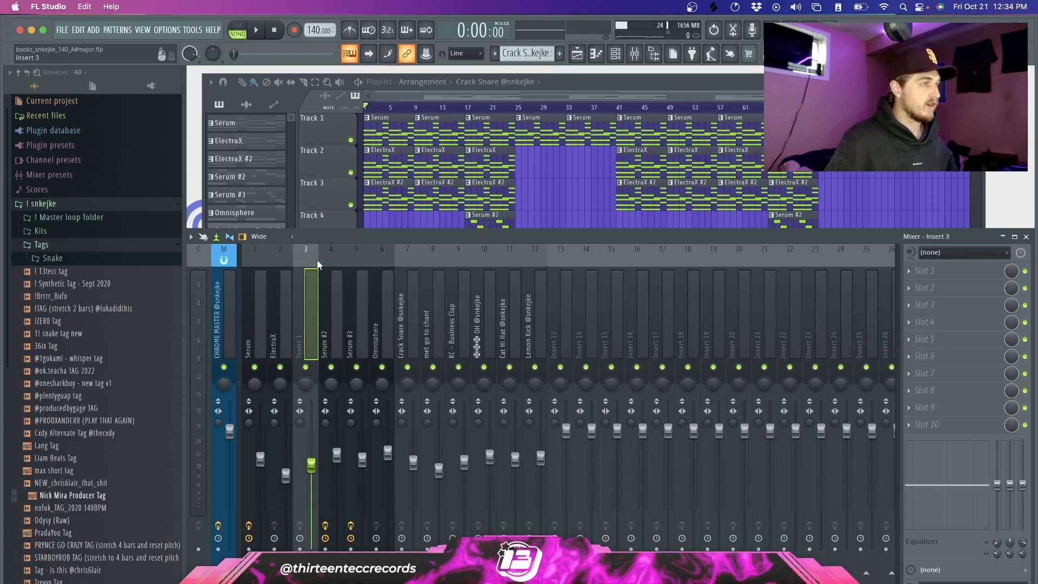
click(333, 259)
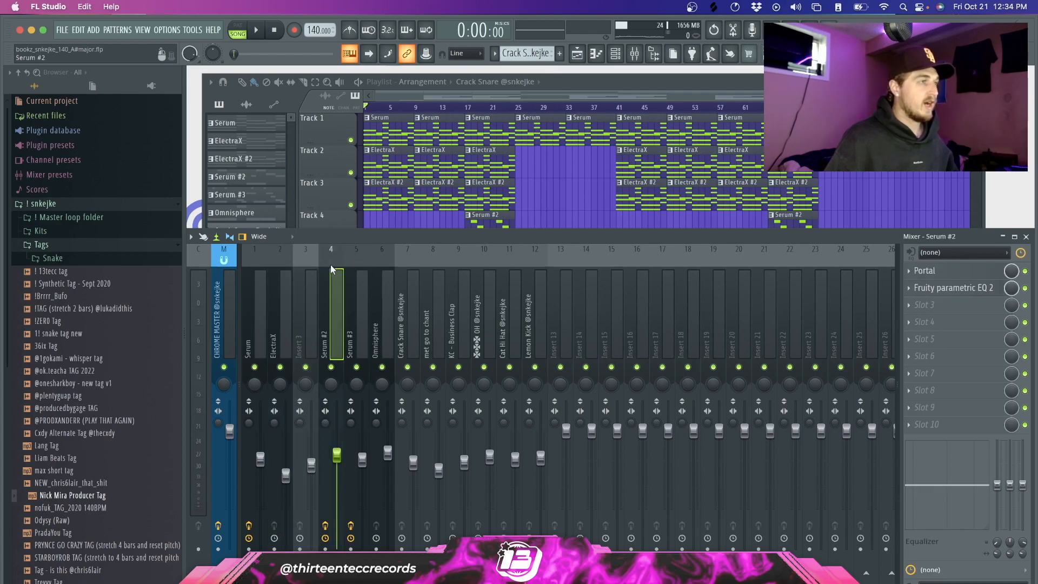
right_click(593, 175)
drag(448, 229, 557, 273)
click(634, 53)
Step: Compare the effect slots of the Serum #3 and Serum #2 mixer tracks, and check Omnisphere's slots
click(358, 257)
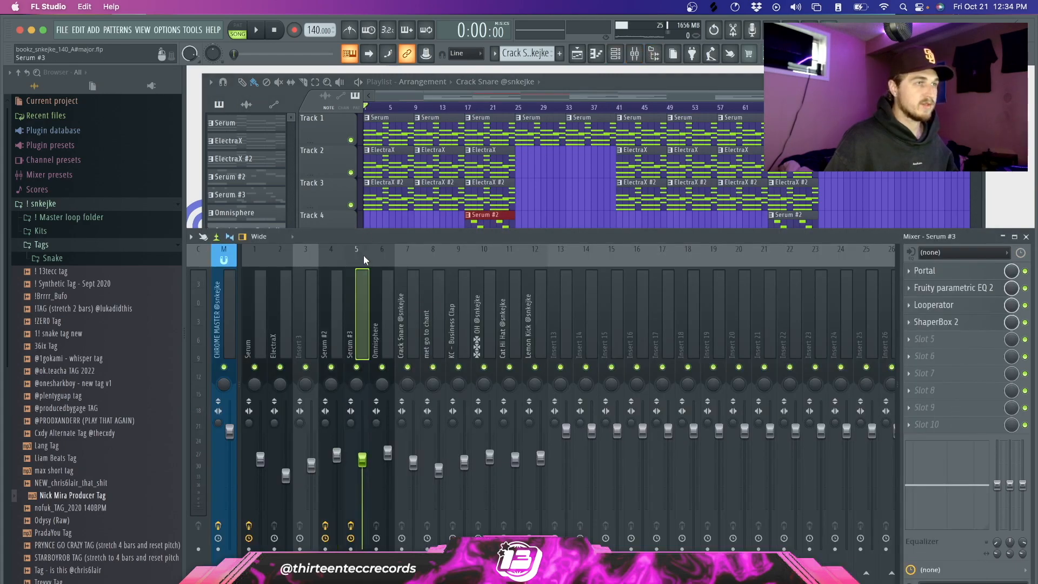
click(341, 261)
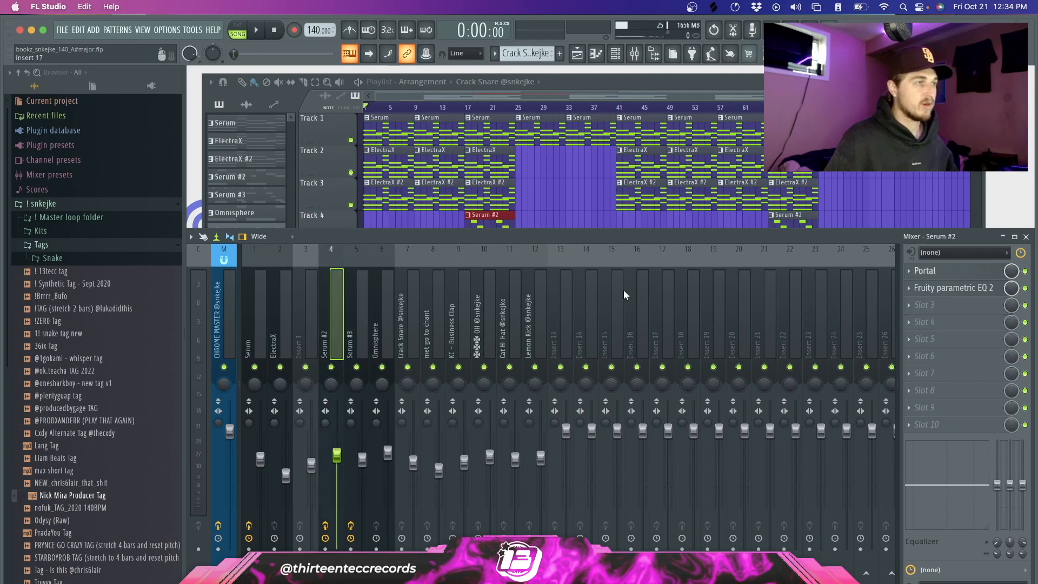
click(354, 261)
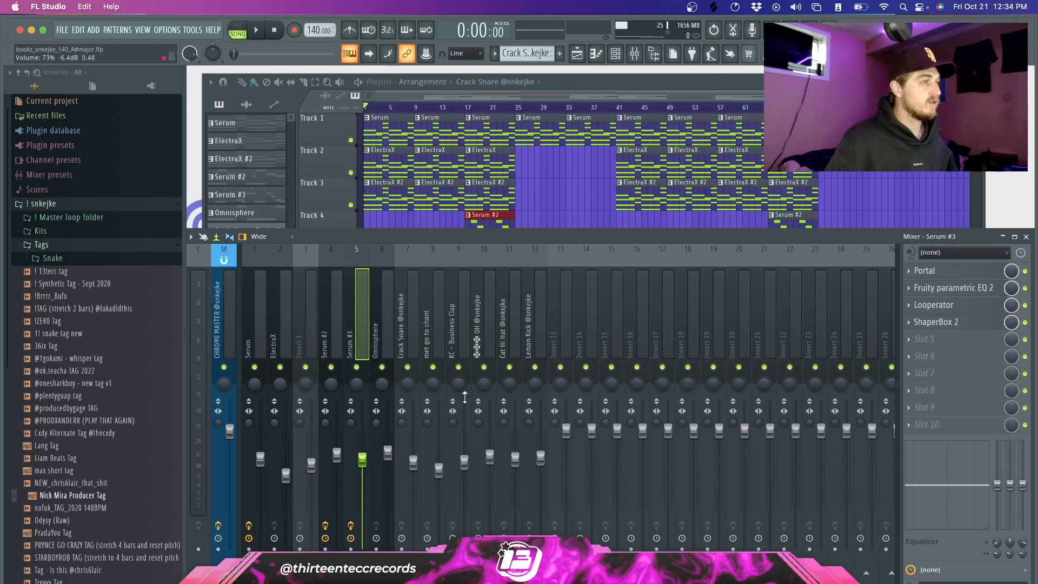
click(382, 252)
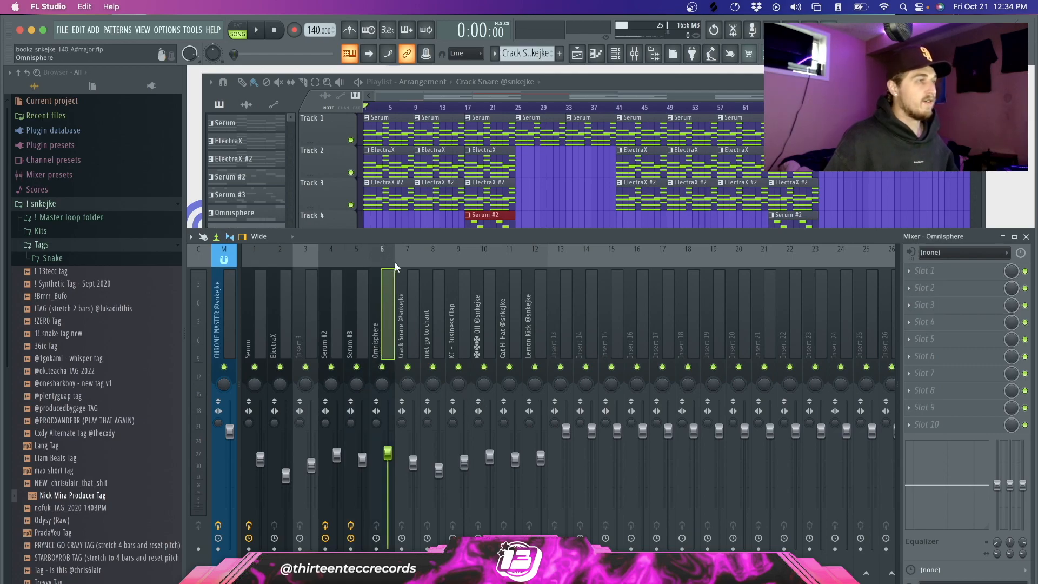
Step: Review the drum mixer tracks from Crack Snare to Lemon Kick and clear the playlist clip selection
drag(406, 255, 549, 252)
right_click(593, 181)
click(636, 55)
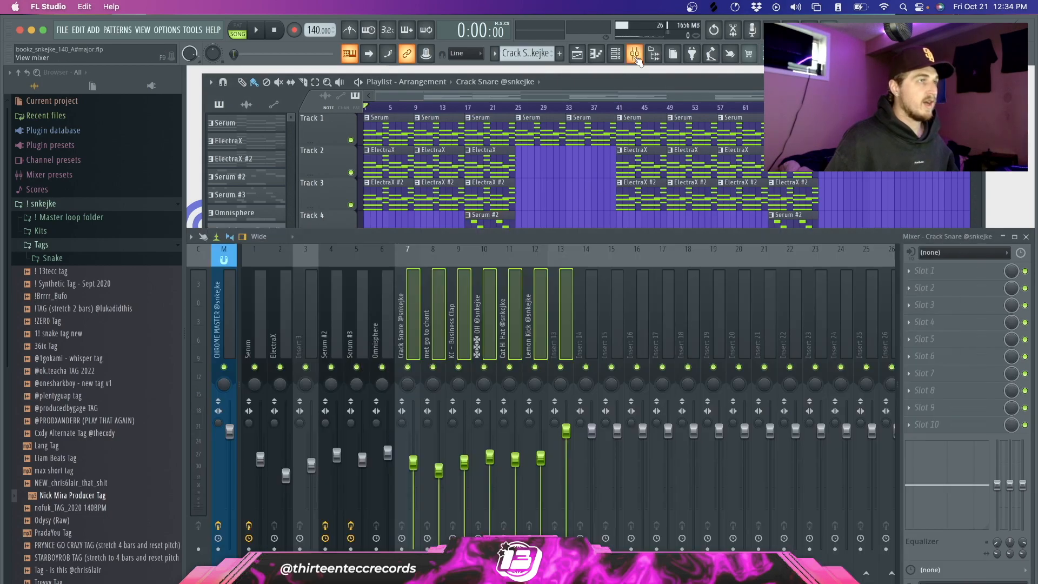
right_click(671, 327)
click(595, 253)
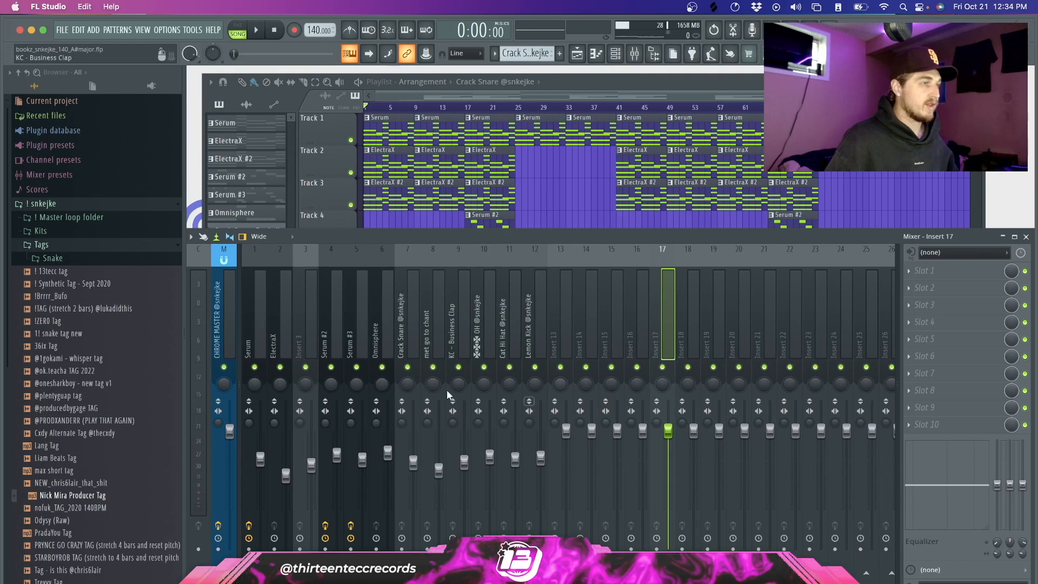
drag(410, 249, 551, 251)
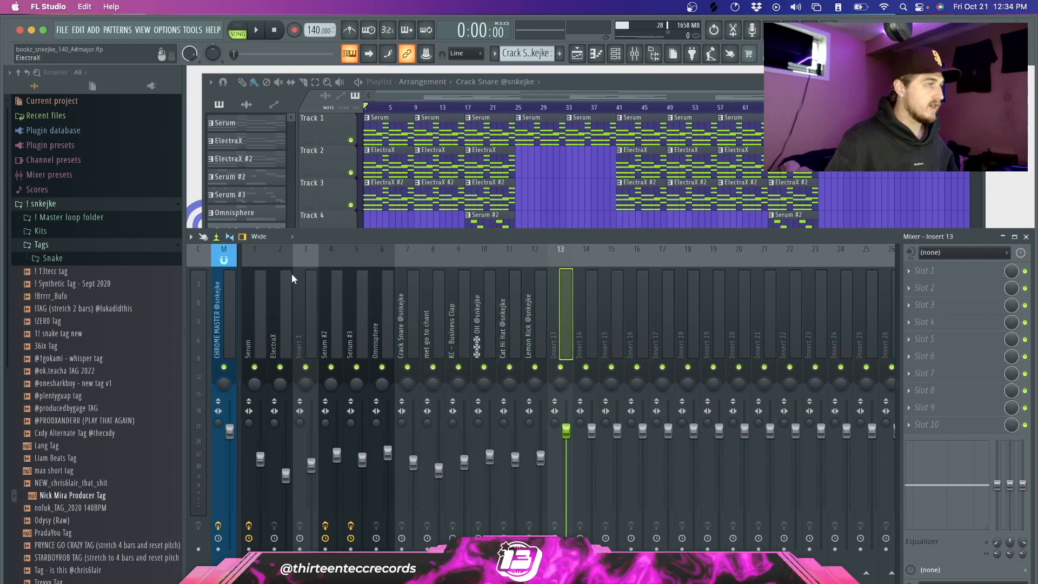